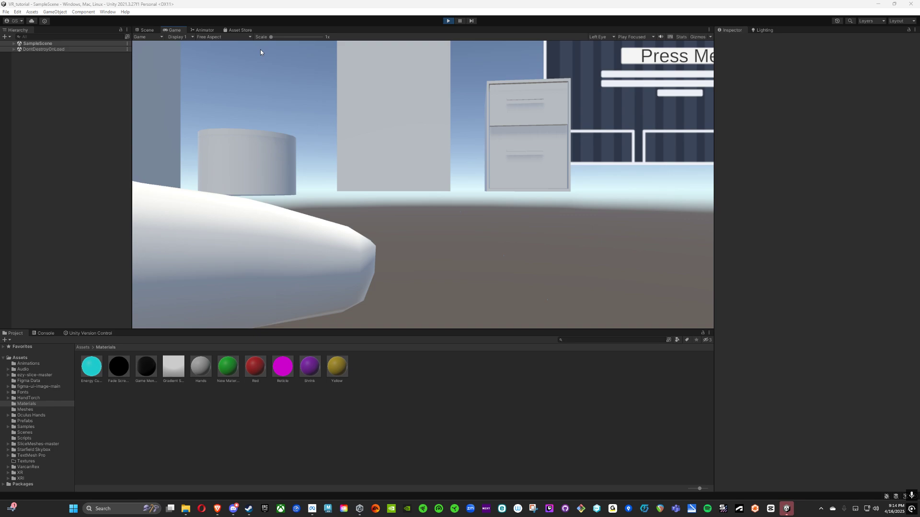
# Stop play mode and open the ezy-slice-master folder in the project assets.
pyautogui.click(449, 21)
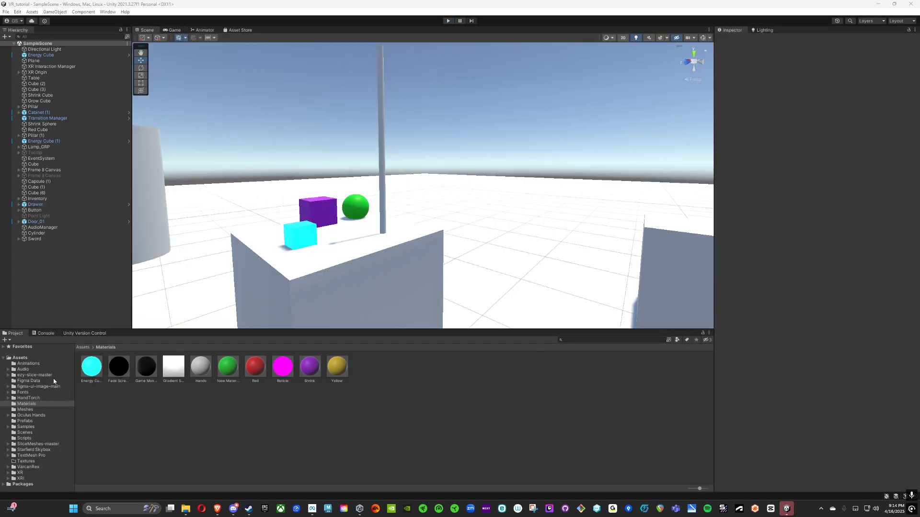
pyautogui.click(35, 375)
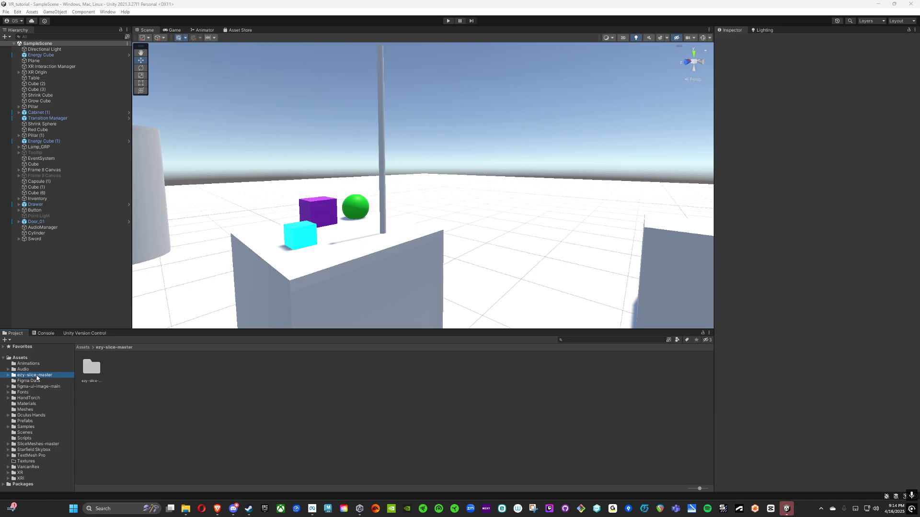
pyautogui.click(95, 364)
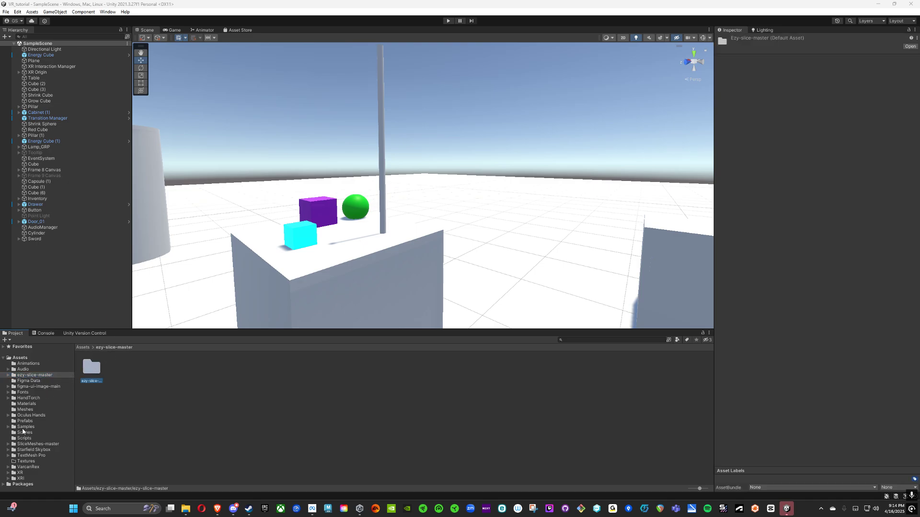
pyautogui.click(790, 513)
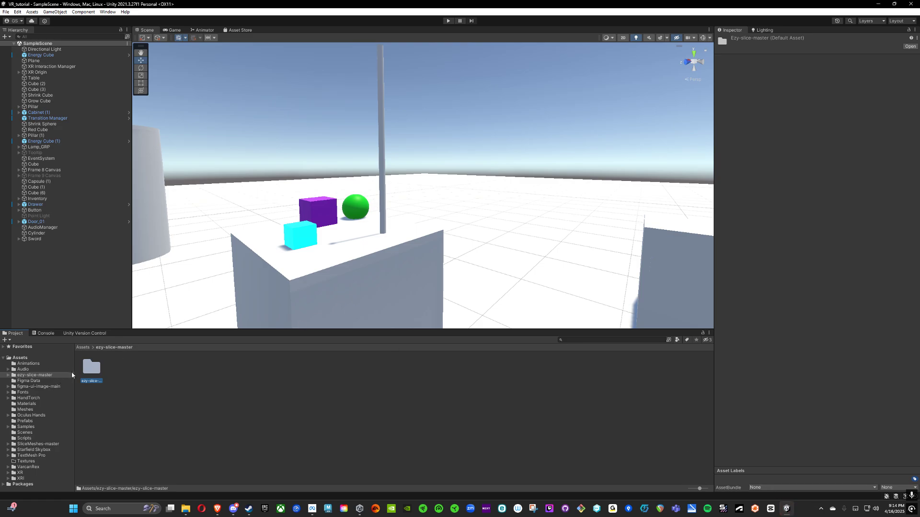
# Search the project assets for "SLICE", inspect the BladeSlicer script and clear the search.
pyautogui.click(575, 342)
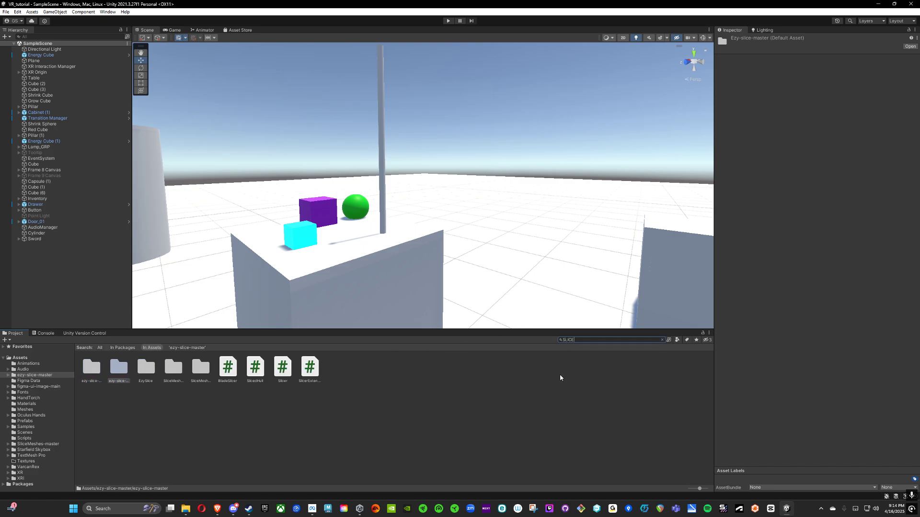
pyautogui.click(229, 366)
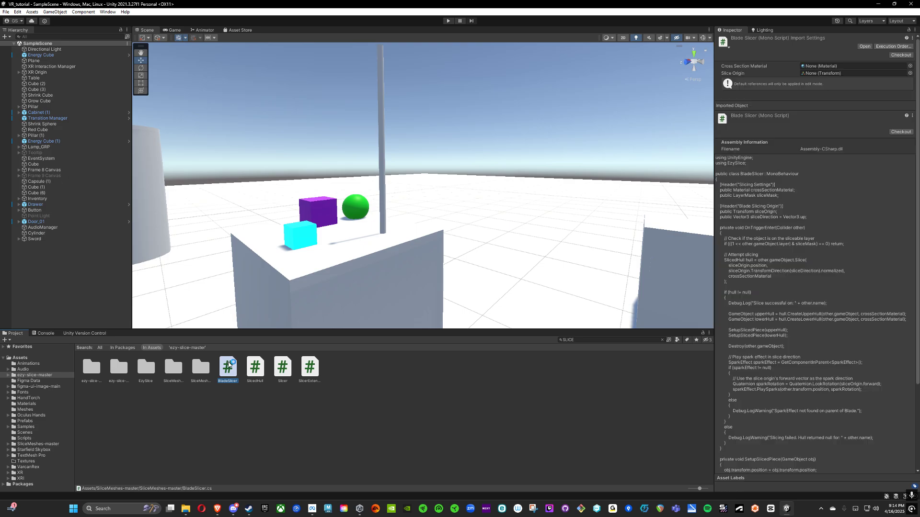
pyautogui.click(662, 340)
pyautogui.click(8, 443)
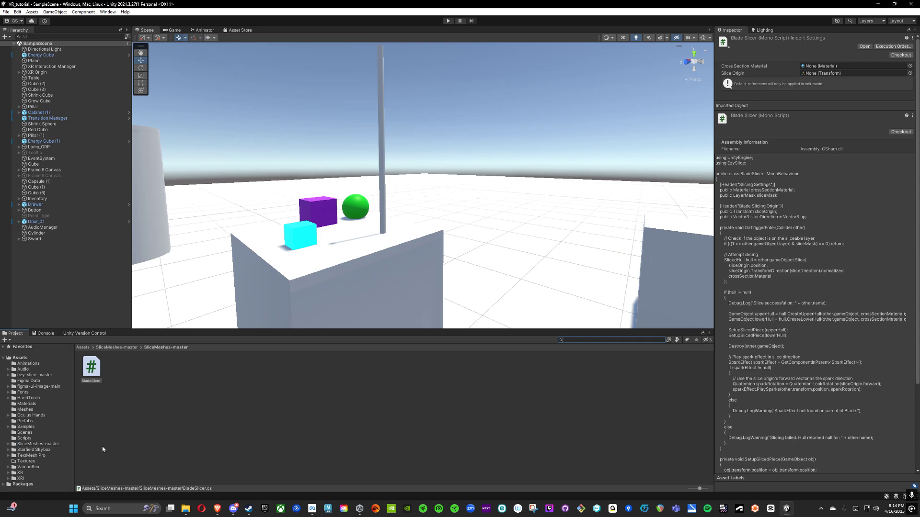
# Check the contents of the SliceMeshes-master and ezy-slice-master asset folders.
pyautogui.click(39, 376)
pyautogui.click(49, 445)
pyautogui.doubleClick(92, 371)
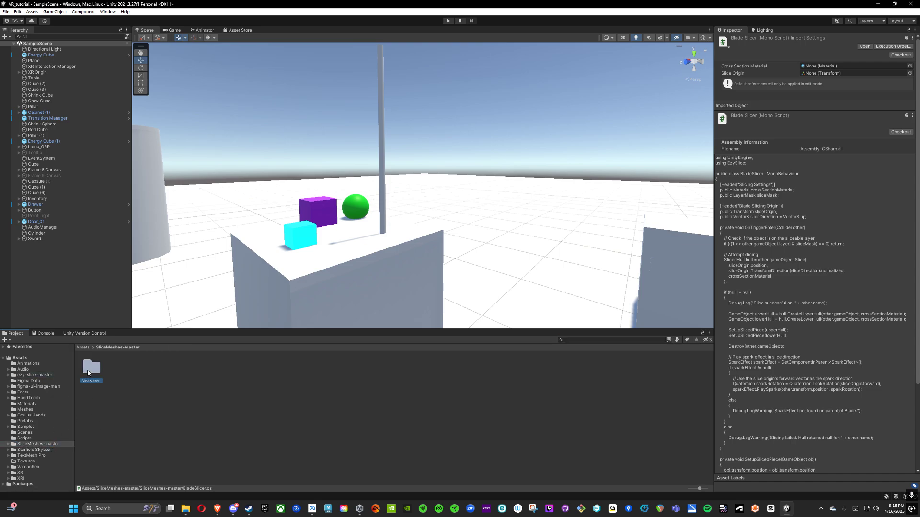
pyautogui.click(30, 444)
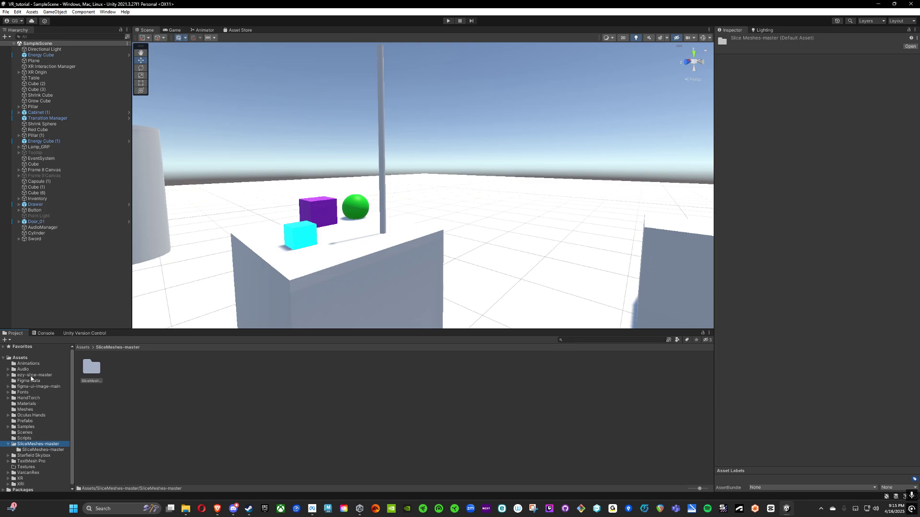
pyautogui.click(32, 376)
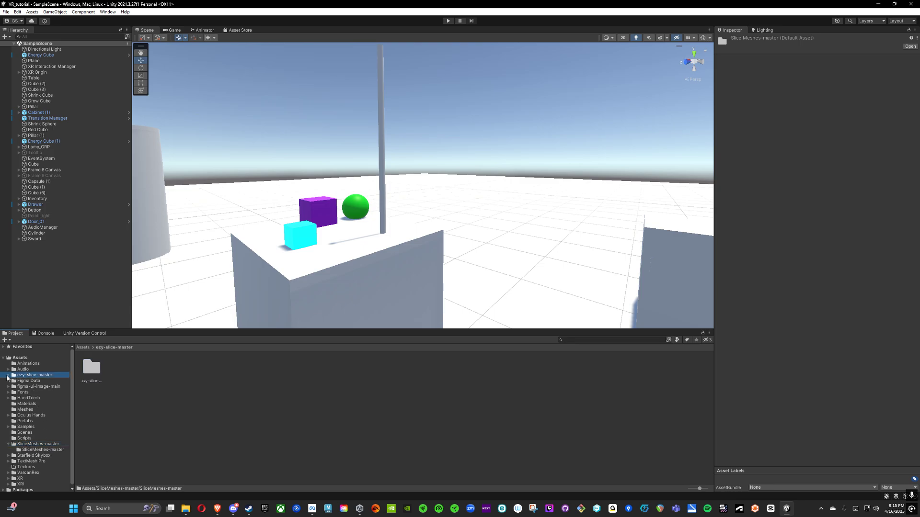
pyautogui.click(9, 444)
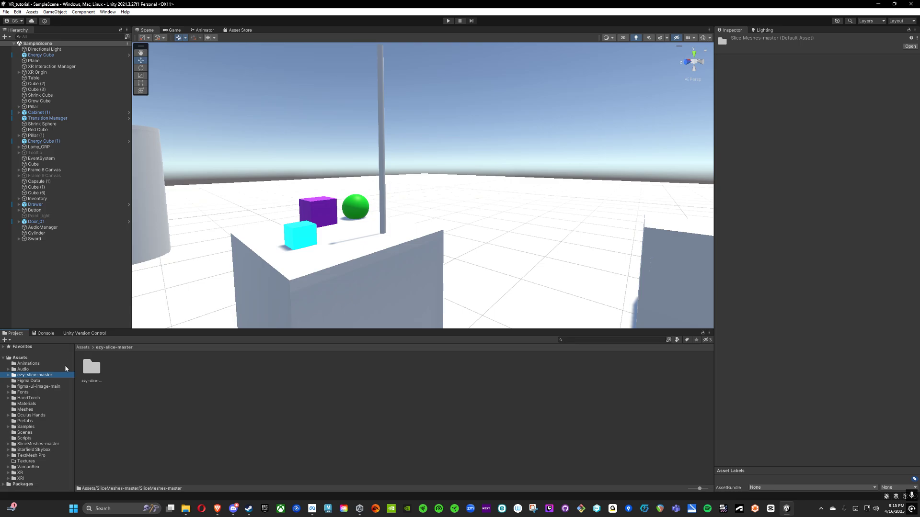
# Inspect the existing Sword object and its components in the scene, leaving nothing selected.
pyautogui.click(33, 239)
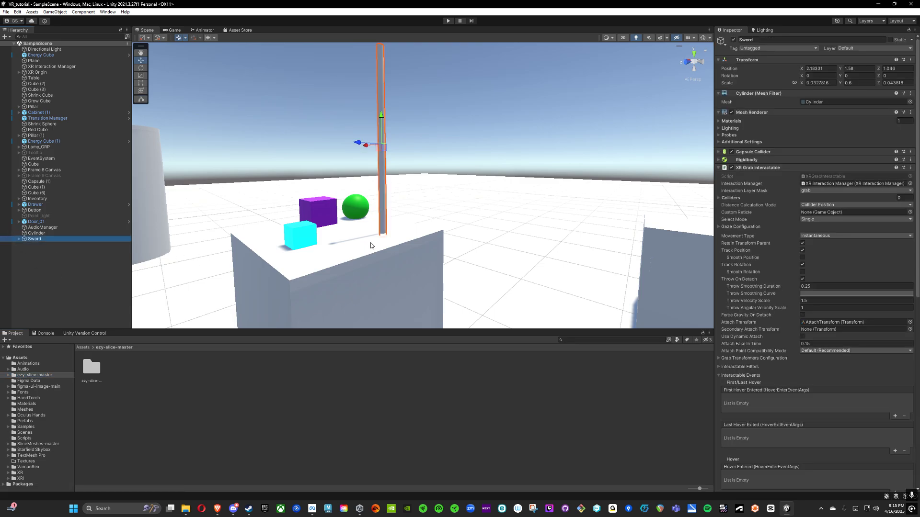
pyautogui.moveTo(370, 246); pyautogui.dragTo(366, 240, button='right')
pyautogui.press('w')
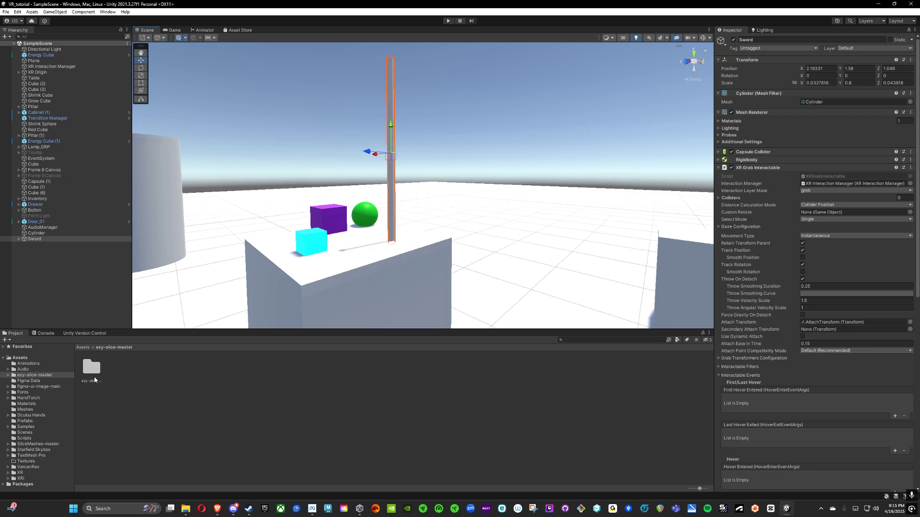
pyautogui.click(60, 288)
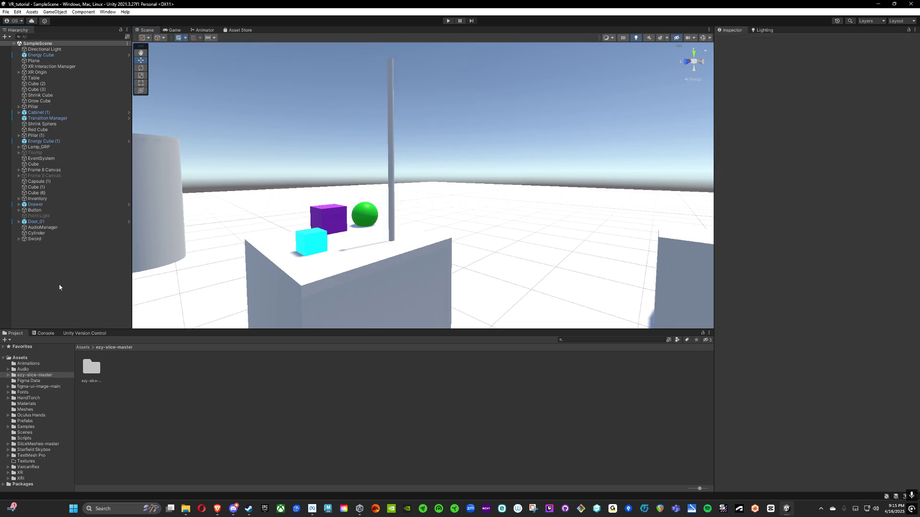
# Find the sword assets and add the LongSword prefab from VarcanRex/LongSword/Prefabs to the scene hierarchy.
pyautogui.click(567, 341)
pyautogui.write('sword')
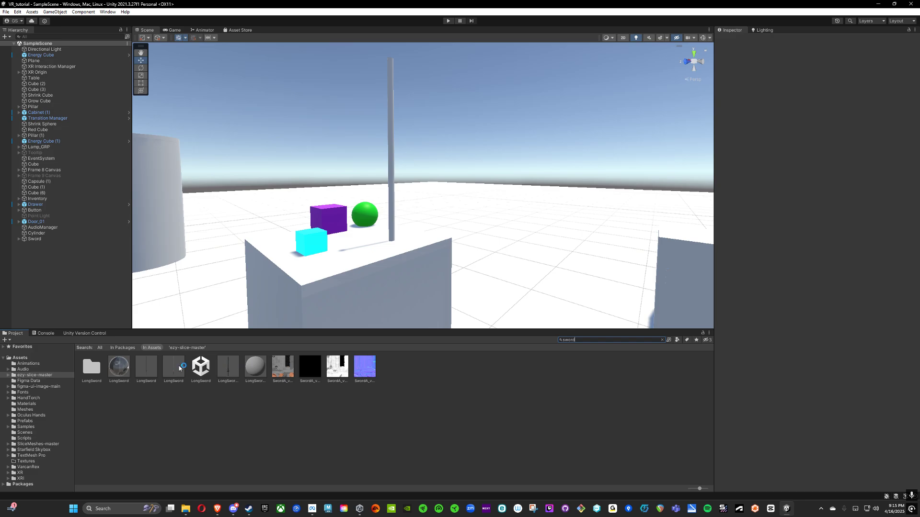
pyautogui.click(26, 461)
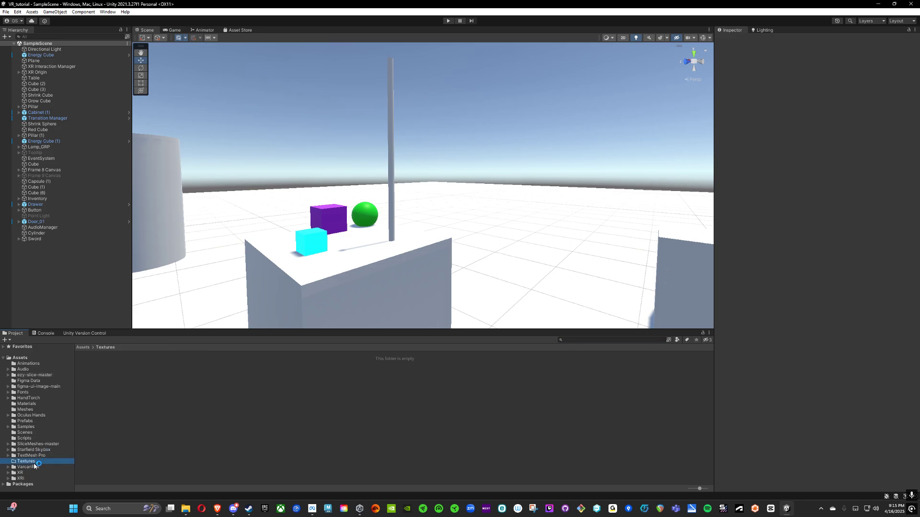
pyautogui.click(29, 468)
pyautogui.doubleClick(91, 366)
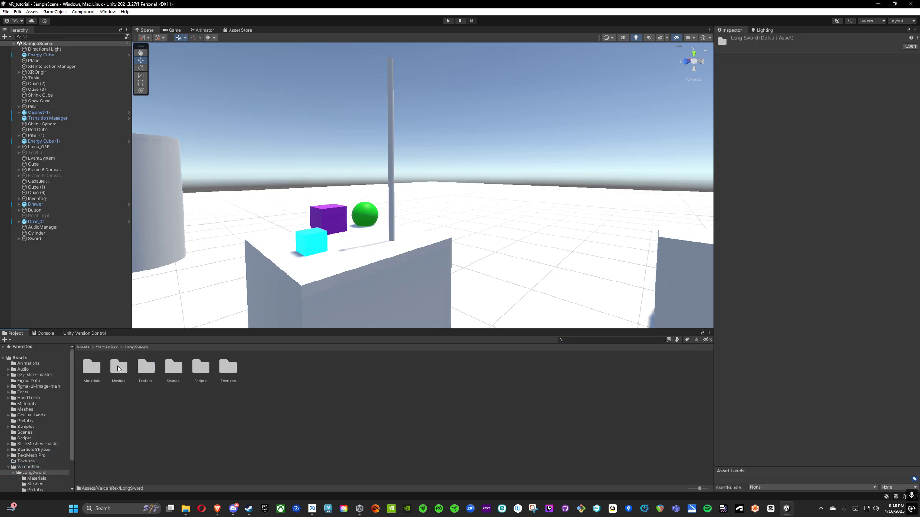
pyautogui.doubleClick(147, 364)
pyautogui.moveTo(92, 366); pyautogui.dragTo(47, 267)
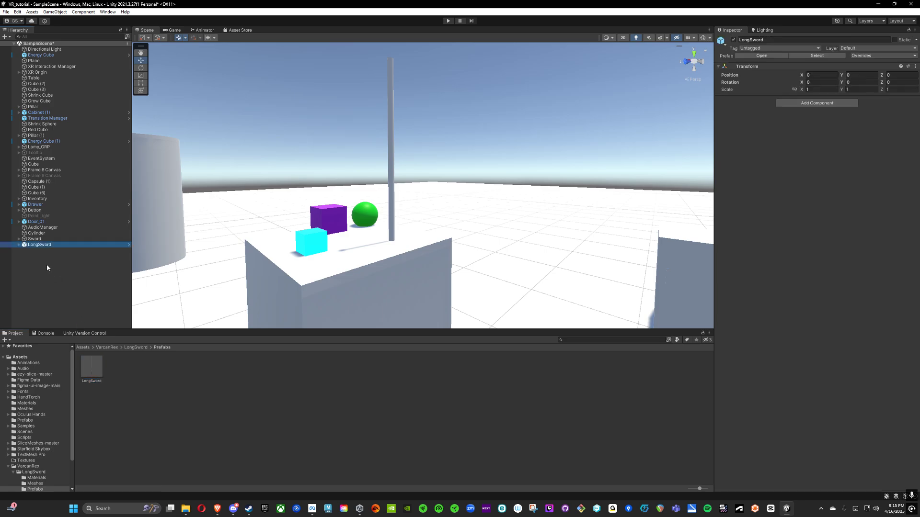
# Move the LongSword onto the table near the cyan cube, at about X 2.068, Y 1.197, Z 1.445.
pyautogui.click(19, 245)
pyautogui.click(38, 251)
pyautogui.click(39, 245)
pyautogui.moveTo(370, 244); pyautogui.dragTo(505, 241, button='right')
pyautogui.press('s')
pyautogui.moveTo(415, 263); pyautogui.dragTo(218, 151)
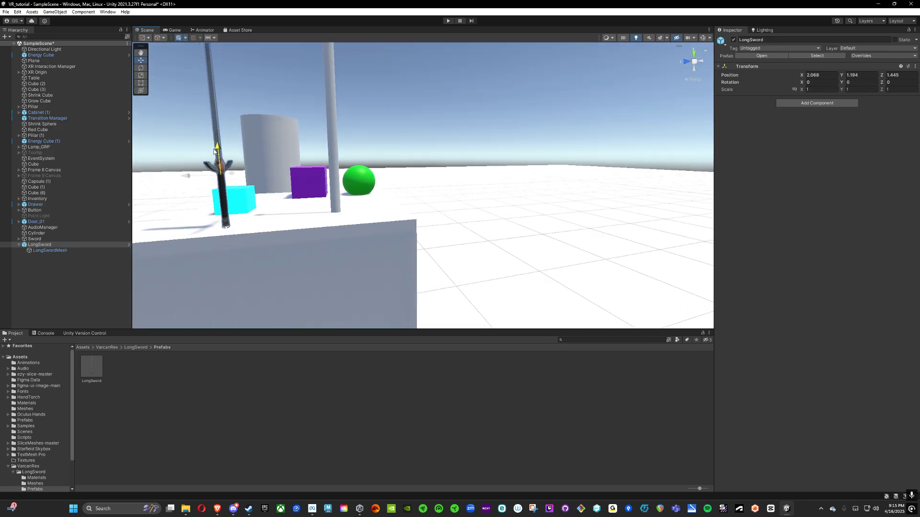
pyautogui.moveTo(323, 146); pyautogui.dragTo(349, 145, button='right')
pyautogui.moveTo(349, 156); pyautogui.dragTo(430, 168, button='middle')
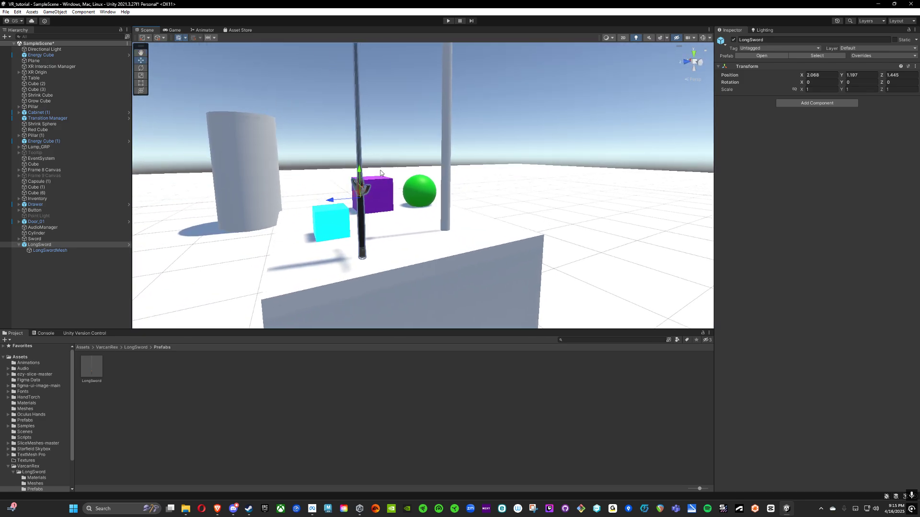
pyautogui.keyDown('alt'); pyautogui.moveTo(385, 157); pyautogui.dragTo(462, 165); pyautogui.keyUp('alt')
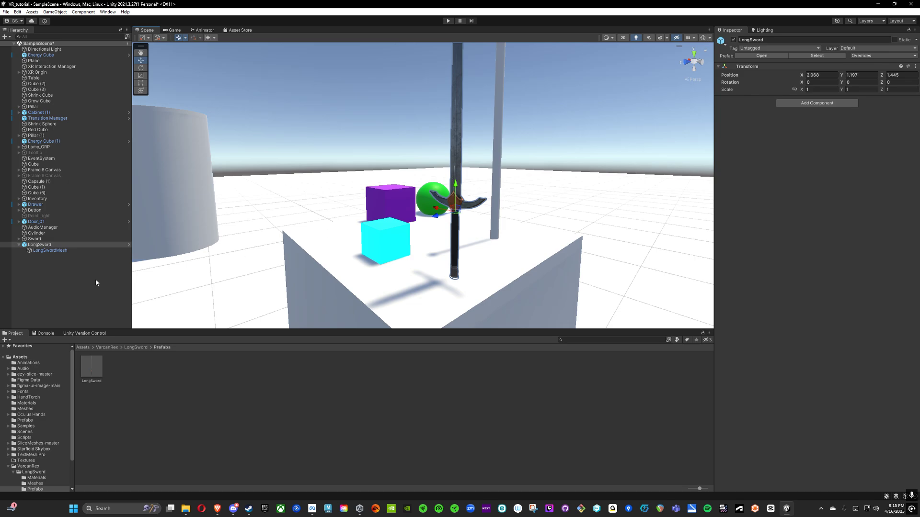
# Remove the second Box Collider, the one covering the crossguard, from the LongSword's LongSwordMesh child.
pyautogui.click(19, 245)
pyautogui.click(27, 245)
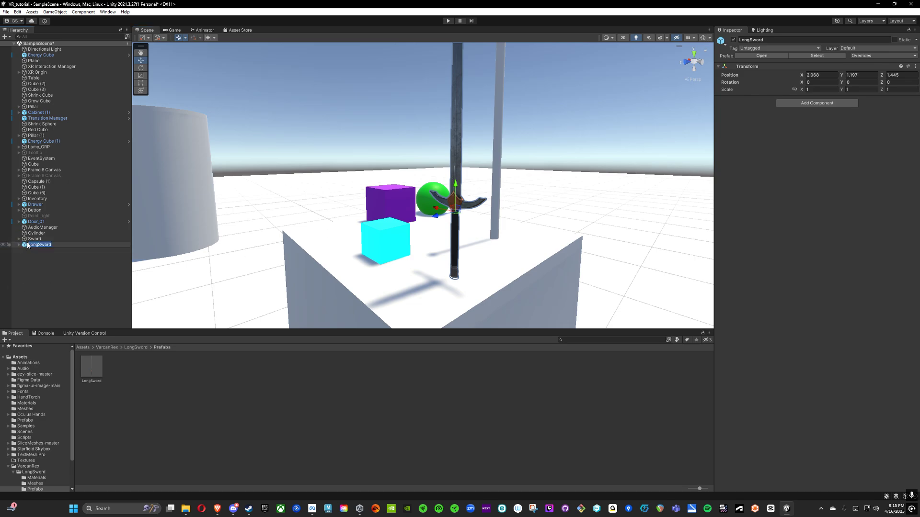
pyautogui.click(19, 246)
pyautogui.click(19, 245)
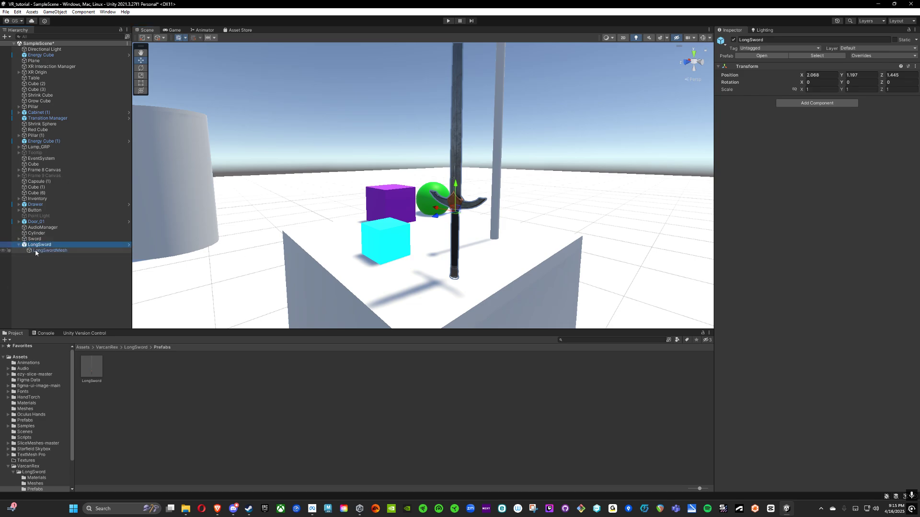
pyautogui.click(28, 250)
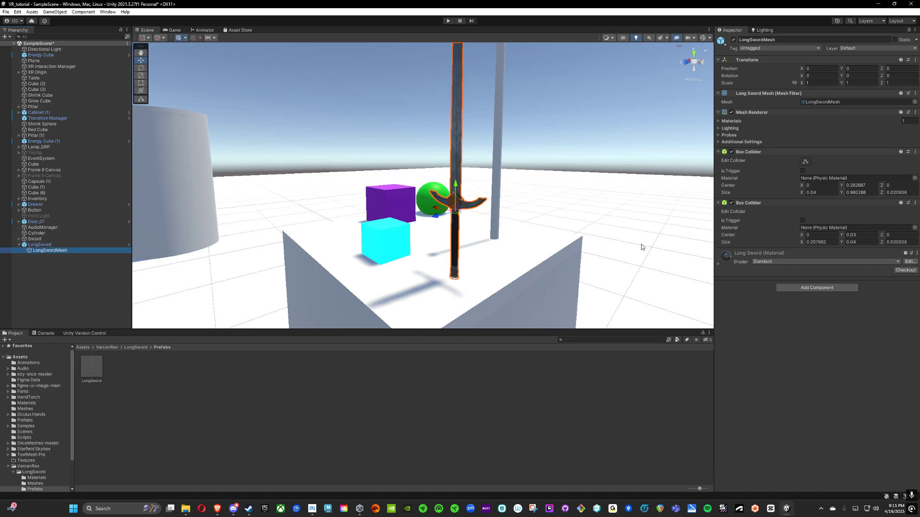
pyautogui.rightClick(769, 205)
pyautogui.click(798, 219)
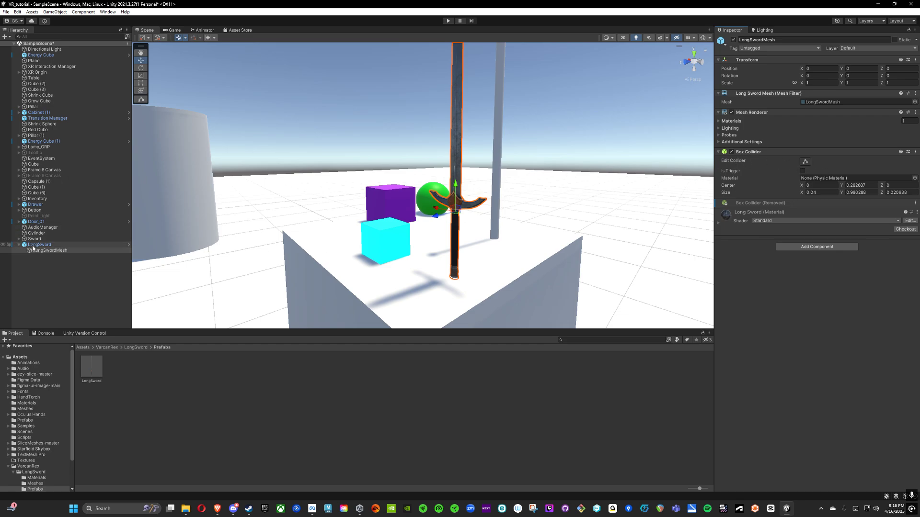
# Add an XR Grab Interactable component to LongSwordMesh.
pyautogui.click(47, 250)
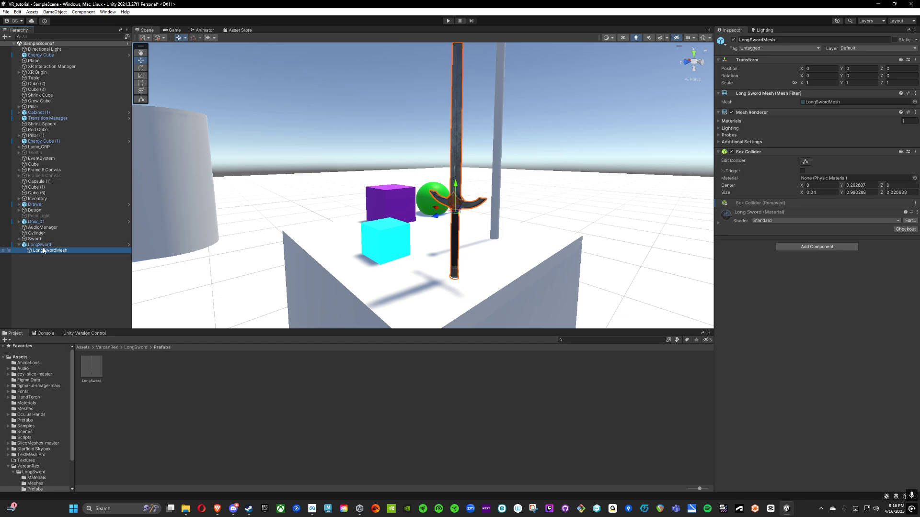
pyautogui.click(44, 247)
pyautogui.click(46, 251)
pyautogui.click(803, 248)
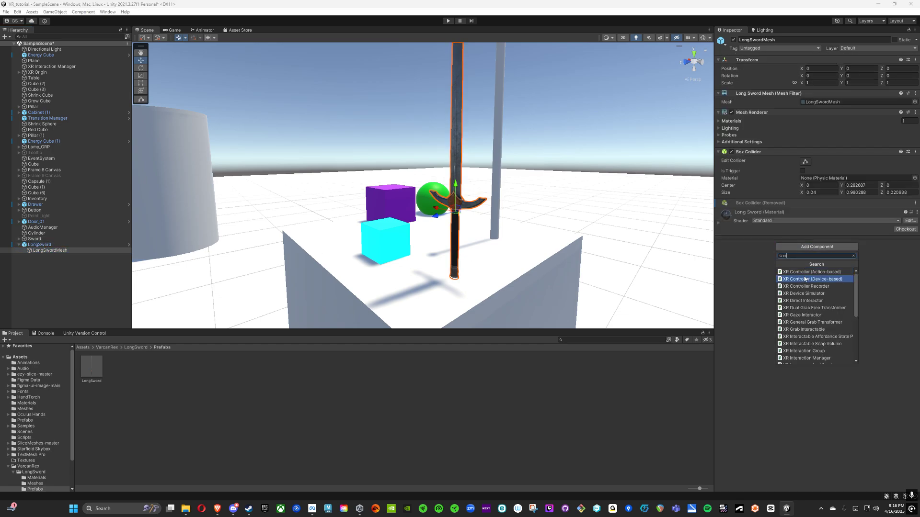
pyautogui.click(804, 330)
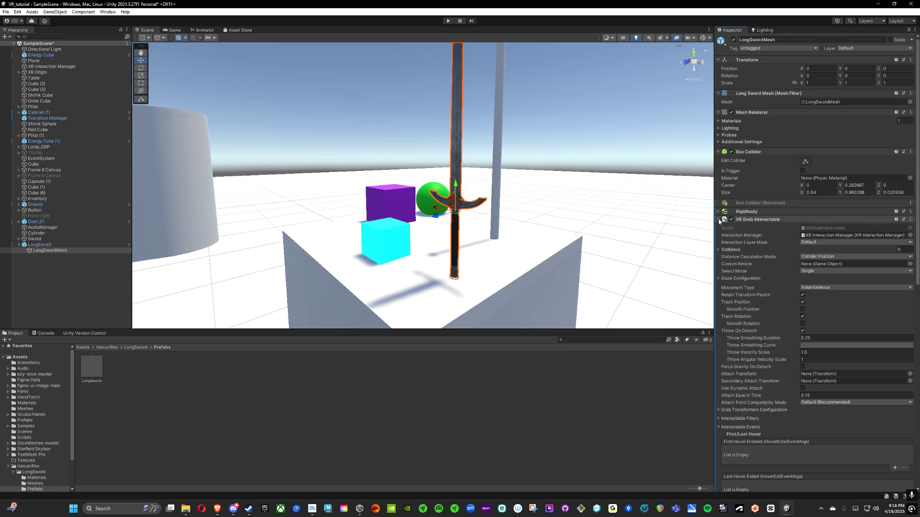
# Set the XR Grab Interactable's Interaction Layer Mask on LongSwordMesh to grab only and collapse the component.
pyautogui.click(810, 242)
pyautogui.click(820, 250)
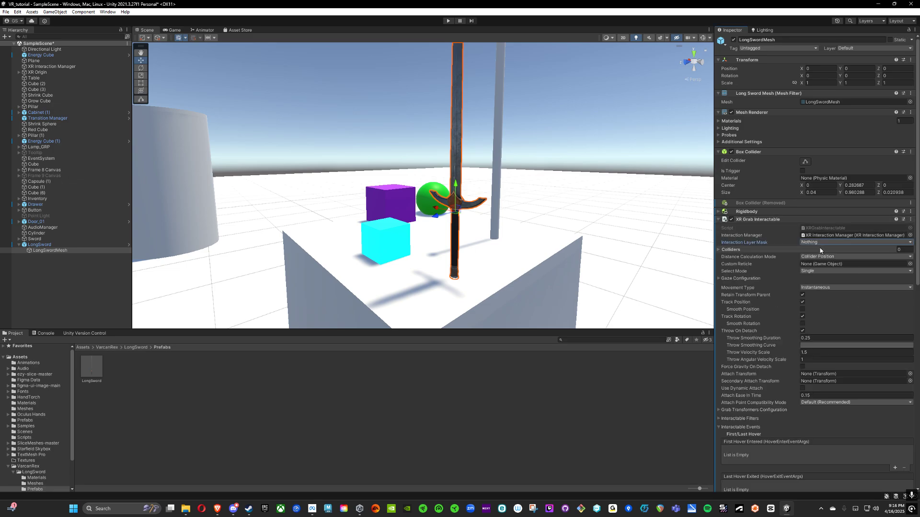
pyautogui.click(819, 242)
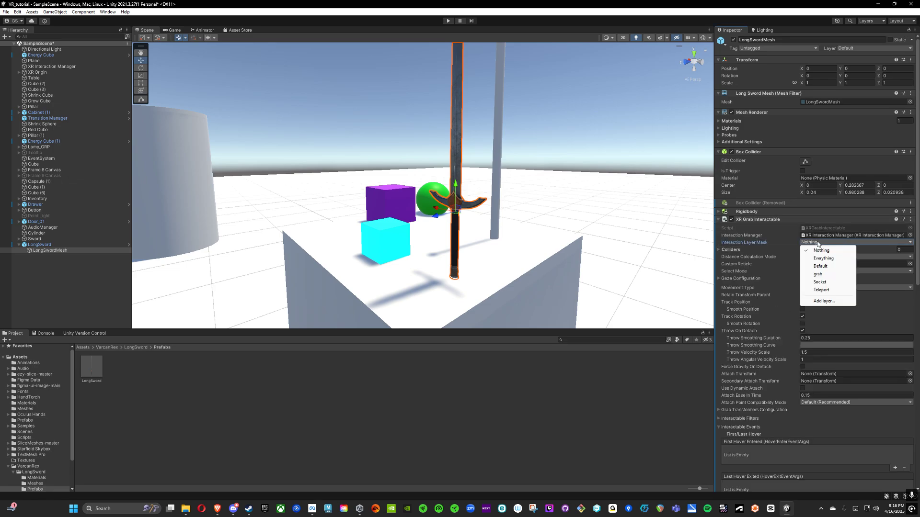
pyautogui.click(826, 276)
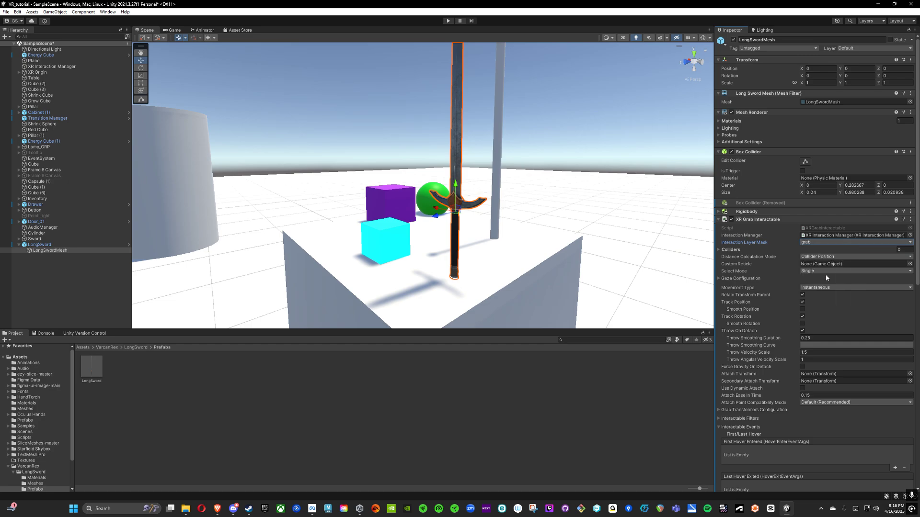
pyautogui.click(717, 220)
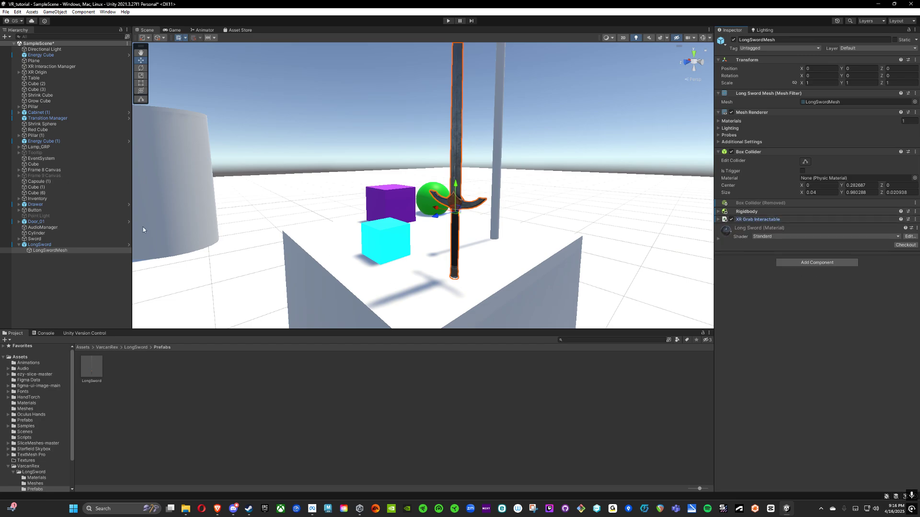
# Check the original Sword's child objects and components for reference and reselect LongSwordMesh.
pyautogui.click(20, 239)
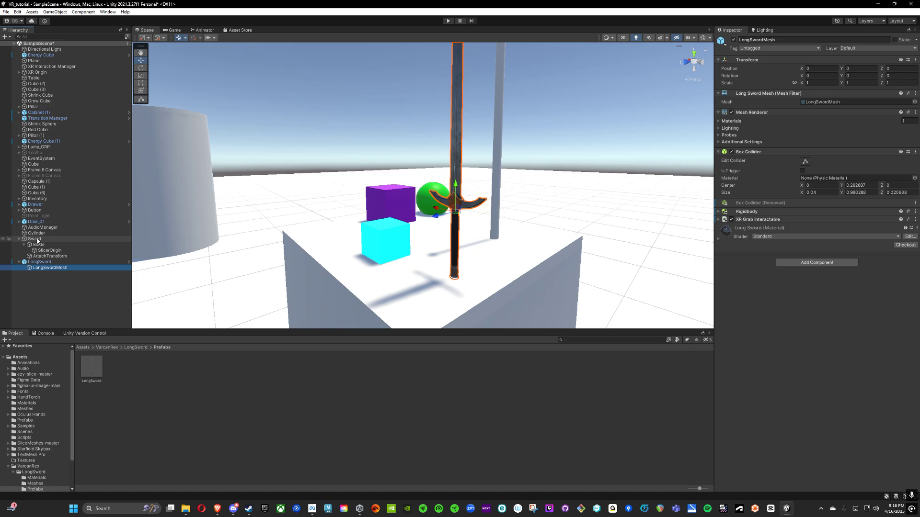
pyautogui.click(34, 239)
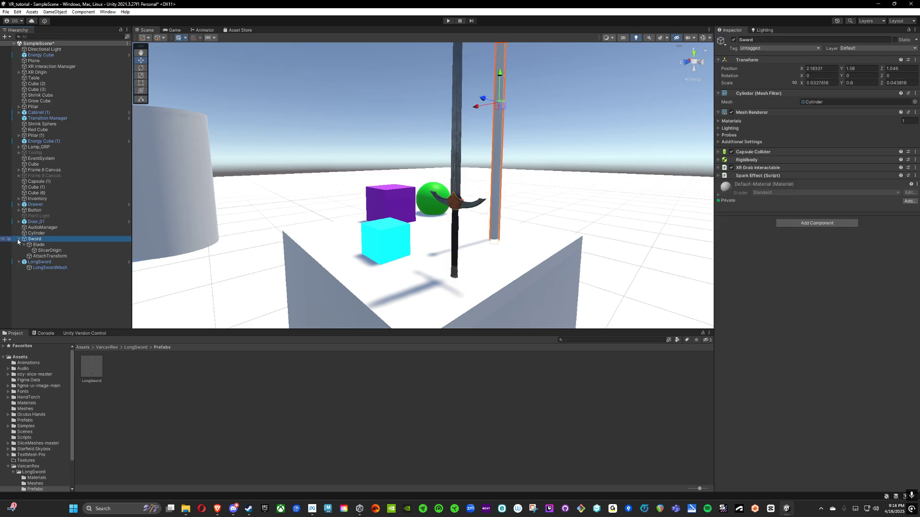
pyautogui.click(19, 239)
pyautogui.click(47, 251)
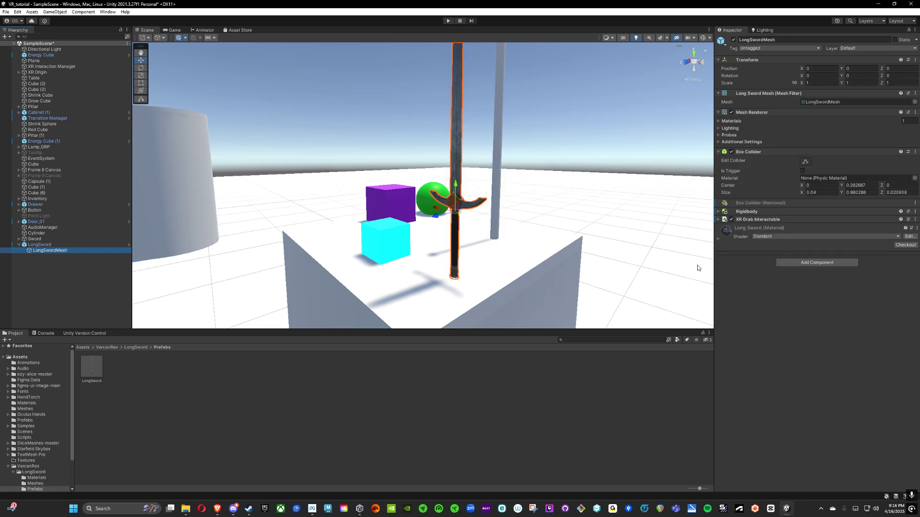
# Examine the long sword's surroundings in the scene and the original Sword's child objects for reference.
pyautogui.press('s')
pyautogui.moveTo(646, 209); pyautogui.dragTo(575, 161, button='right')
pyautogui.press('w')
pyautogui.moveTo(574, 160); pyautogui.dragTo(484, 173, button='middle')
pyautogui.press('s')
pyautogui.moveTo(505, 165); pyautogui.dragTo(472, 176, button='right')
pyautogui.press('w')
pyautogui.press('s')
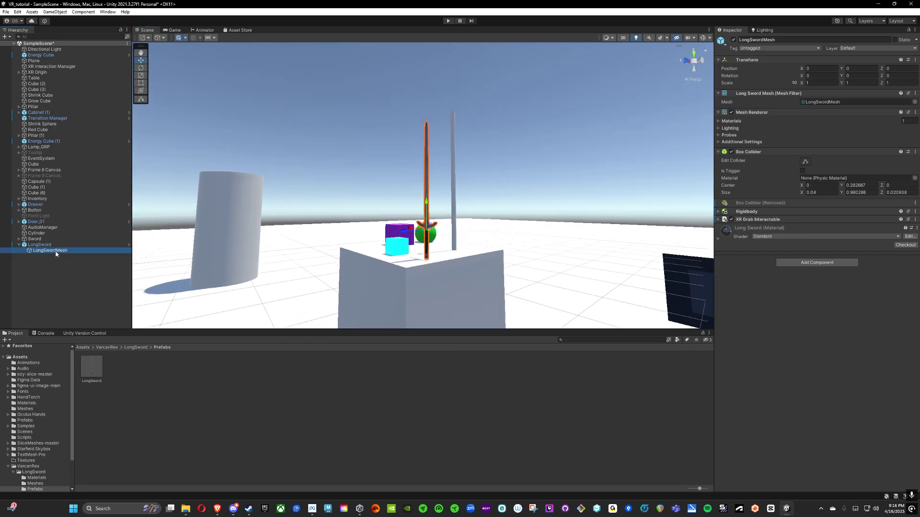
pyautogui.click(19, 238)
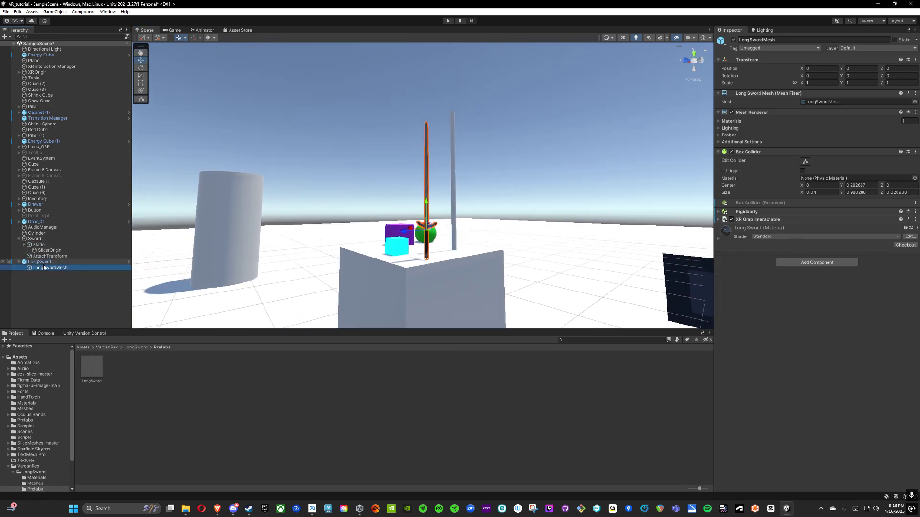
pyautogui.click(50, 282)
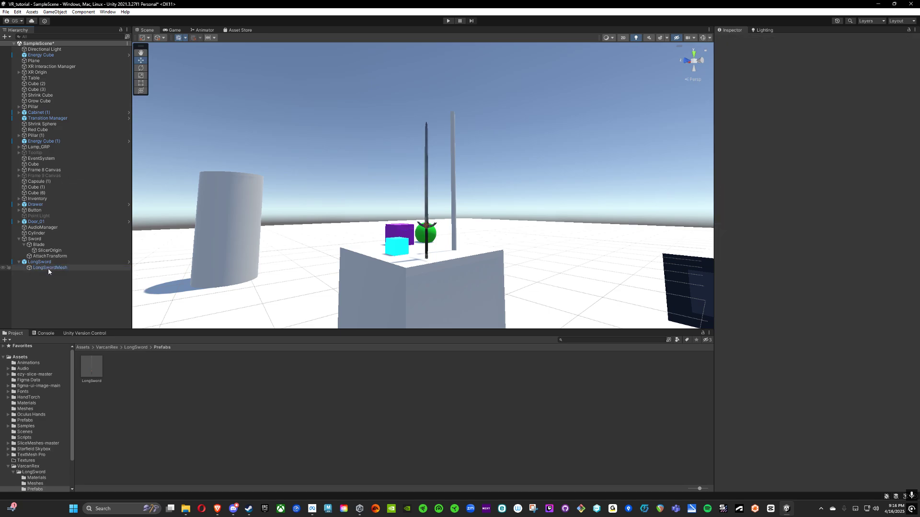
# Add a Plane as a child of LongSwordMesh and set its X rotation to 90.
pyautogui.click(49, 268)
pyautogui.rightClick(52, 269)
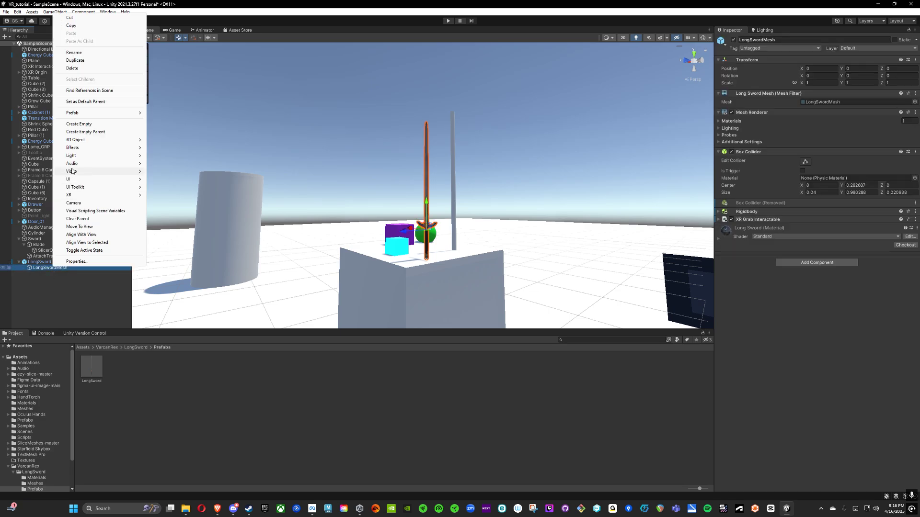
pyautogui.moveTo(78, 142)
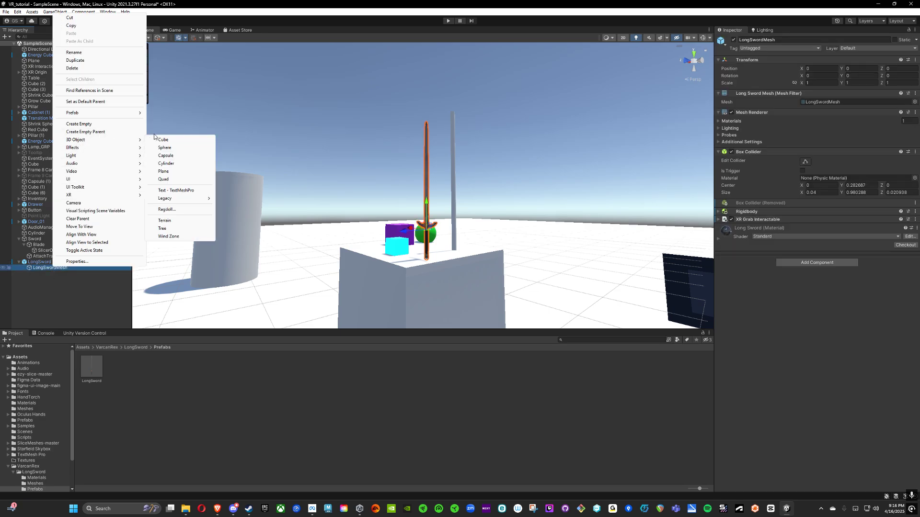
pyautogui.click(178, 173)
pyautogui.click(820, 76)
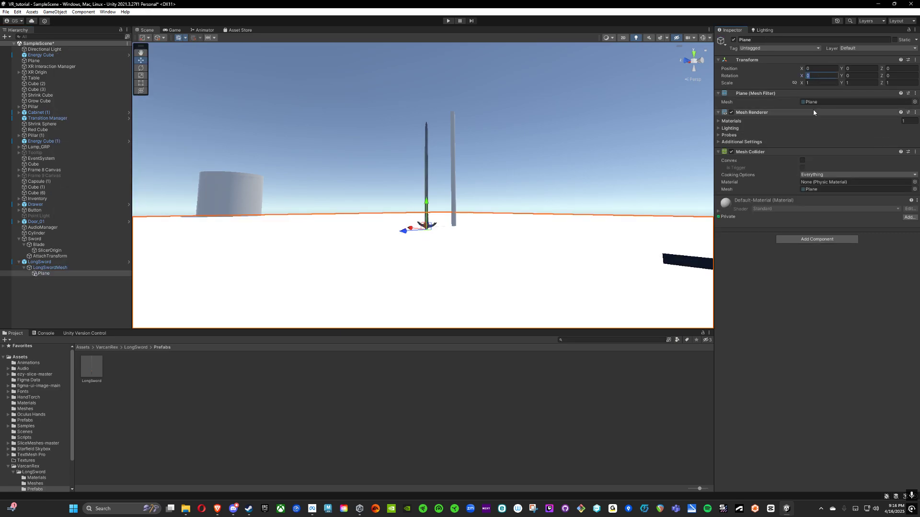
pyautogui.write('90')
pyautogui.moveTo(589, 189); pyautogui.dragTo(521, 179, button='right')
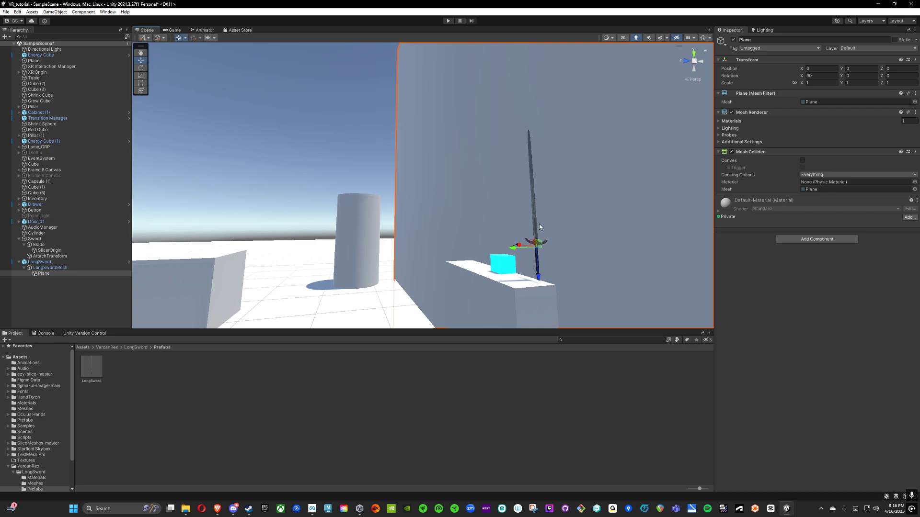
# Set the plane's Y scale to 0.03.
pyautogui.click(853, 81)
pyautogui.write('.6')
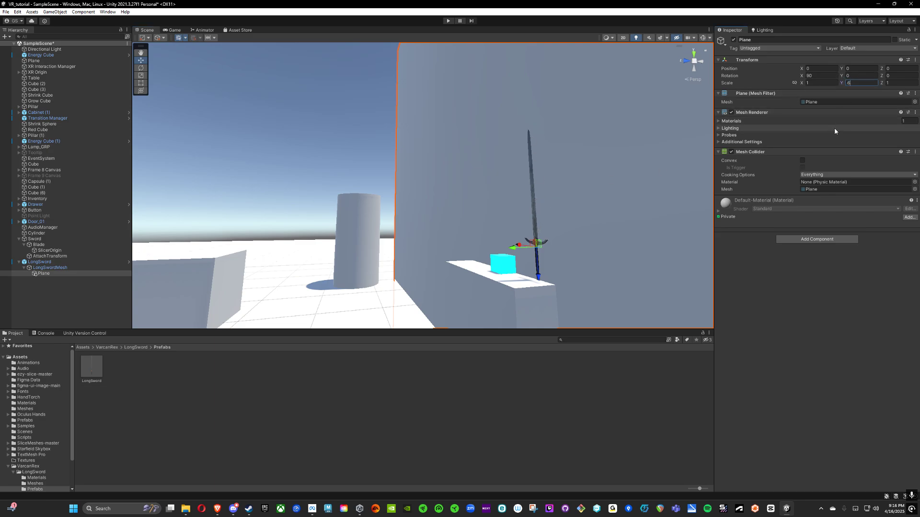
pyautogui.press('Return')
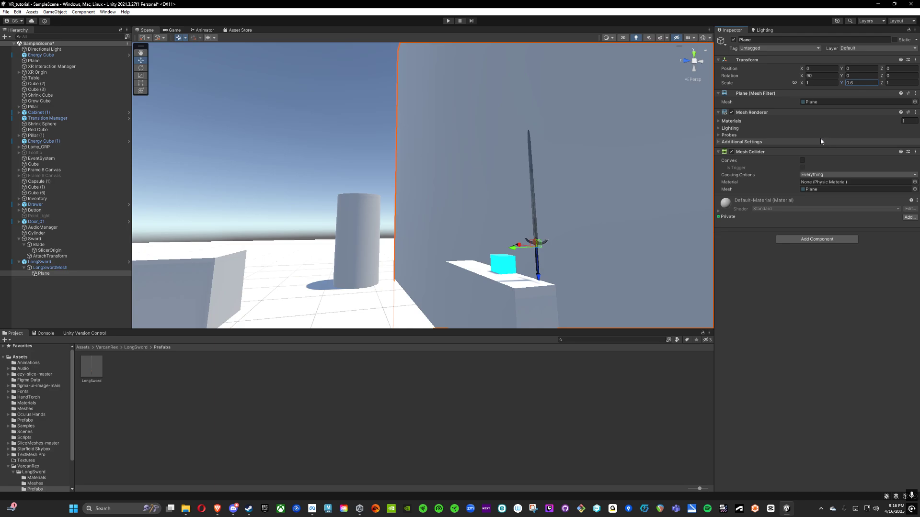
pyautogui.click(857, 83)
pyautogui.write('.06')
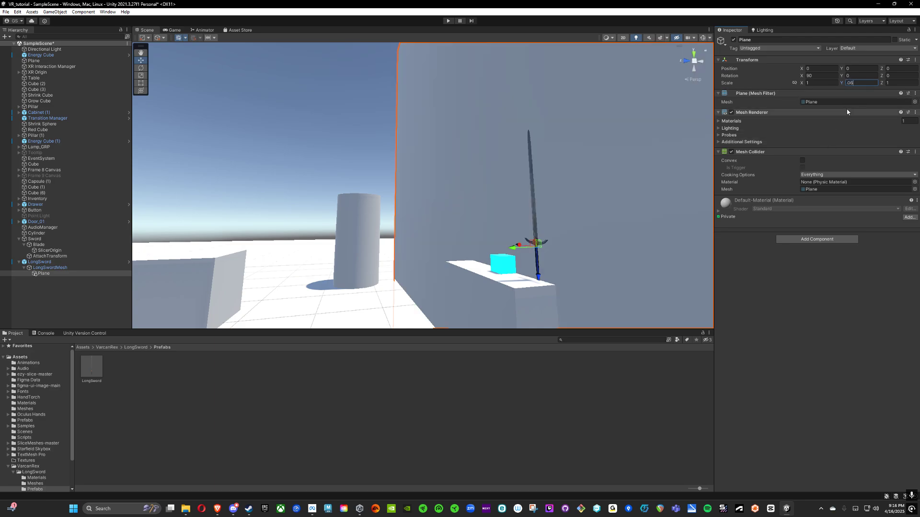
pyautogui.press('BackSpace')
pyautogui.write('3')
# Shrink the plane vertically in the scene and set its Z scale to 0.1.
pyautogui.press('s')
pyautogui.moveTo(585, 140); pyautogui.dragTo(577, 166, button='right')
pyautogui.press('r')
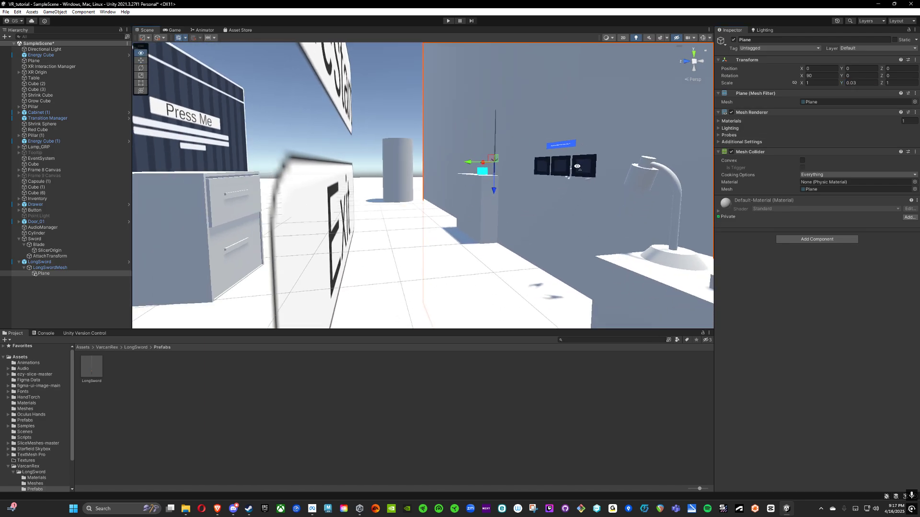
pyautogui.moveTo(492, 191); pyautogui.dragTo(490, 163)
pyautogui.click(901, 83)
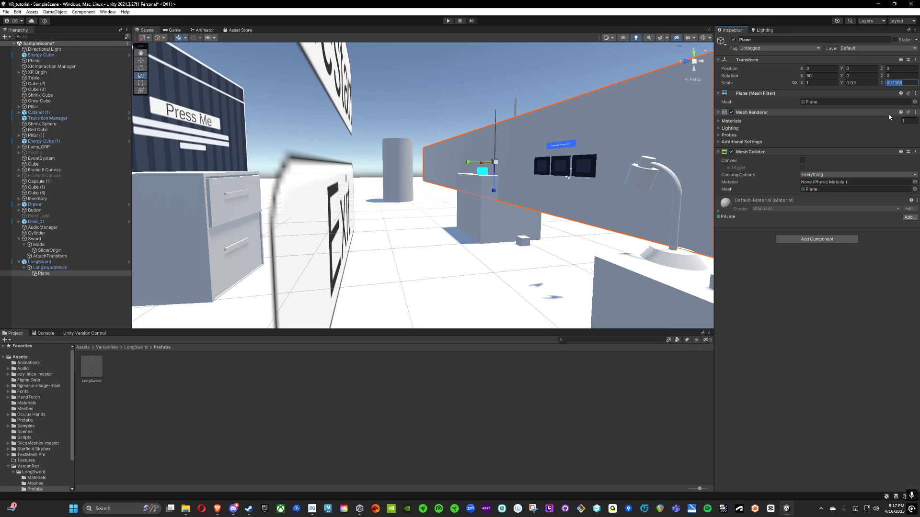
pyautogui.press('BackSpace')
pyautogui.write('.1')
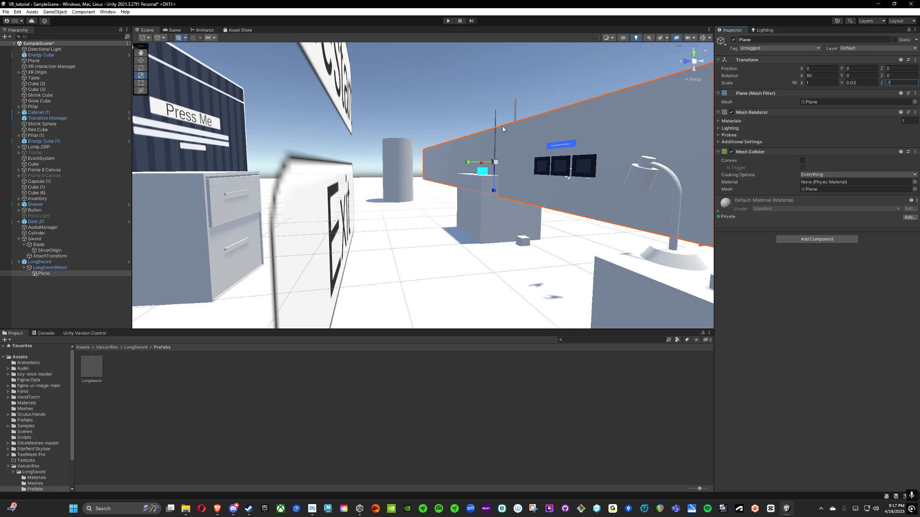
# Move the plane up along the long sword's blade to a Y position of about 0.435.
pyautogui.press('w')
pyautogui.moveTo(396, 119); pyautogui.dragTo(416, 103, button='right')
pyautogui.click(48, 273)
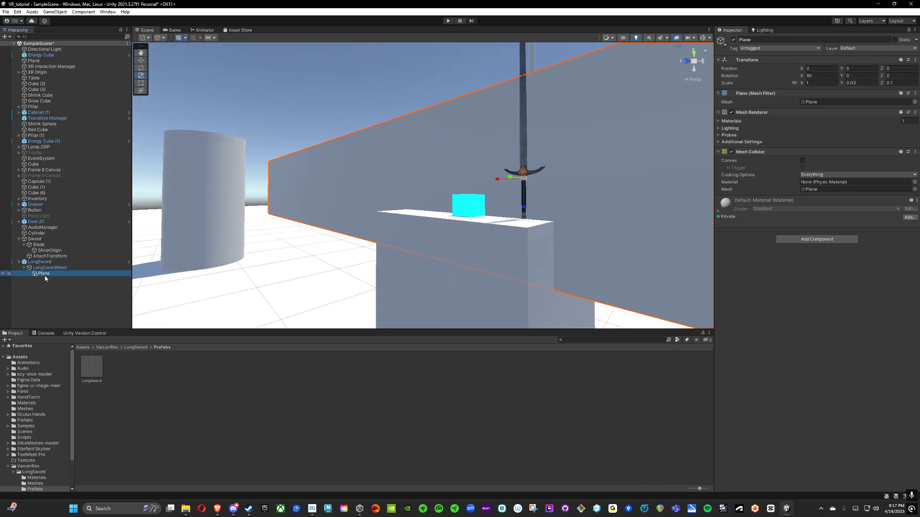
pyautogui.press('w')
pyautogui.moveTo(525, 209); pyautogui.dragTo(507, 113)
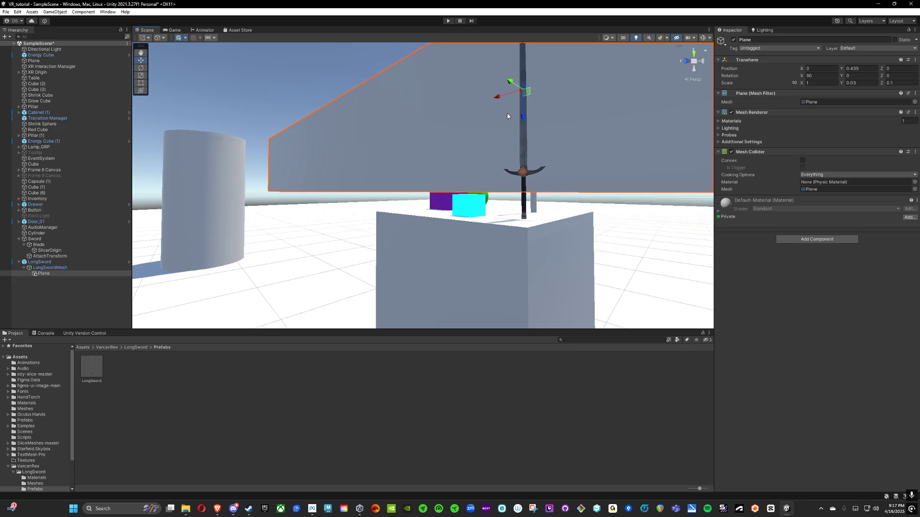
# Fit the plane to the blade by scaling it to about 0.032 in X and 0.081 in Z and lowering it to Y about 0.392.
pyautogui.moveTo(507, 113); pyautogui.dragTo(457, 192, button='right')
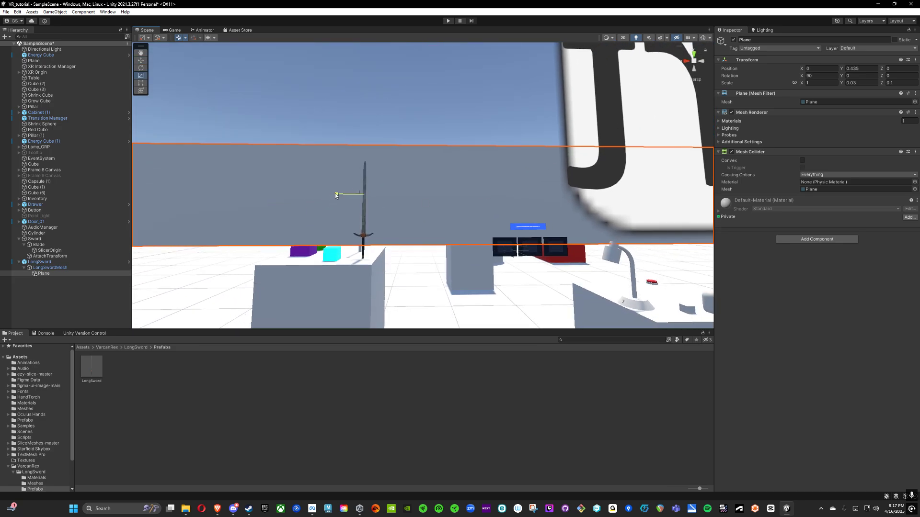
pyautogui.moveTo(335, 194); pyautogui.dragTo(364, 229)
pyautogui.press('w')
pyautogui.press('r')
pyautogui.press('w')
pyautogui.press('w')
pyautogui.moveTo(388, 209); pyautogui.dragTo(212, 325, button='right')
# Rename the plane under LongSwordMesh as SwordBlade.
pyautogui.click(43, 274)
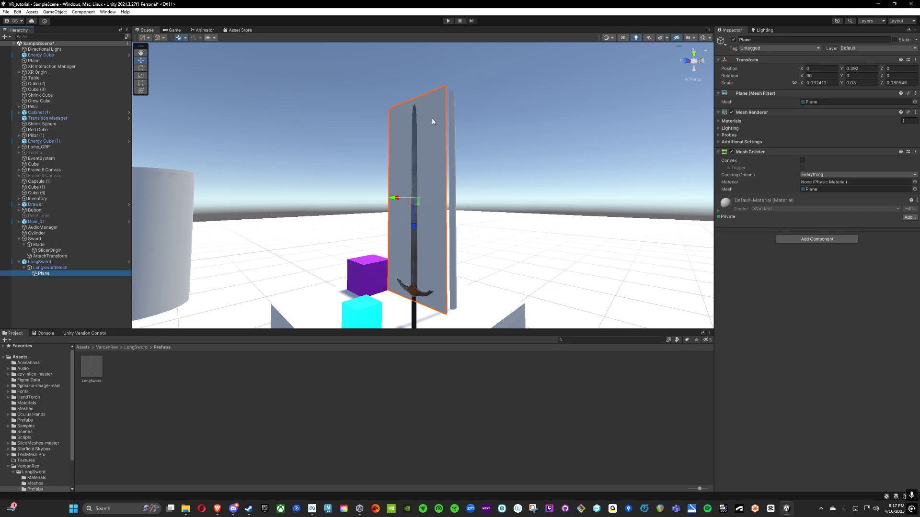
pyautogui.click(46, 275)
pyautogui.write('Swo')
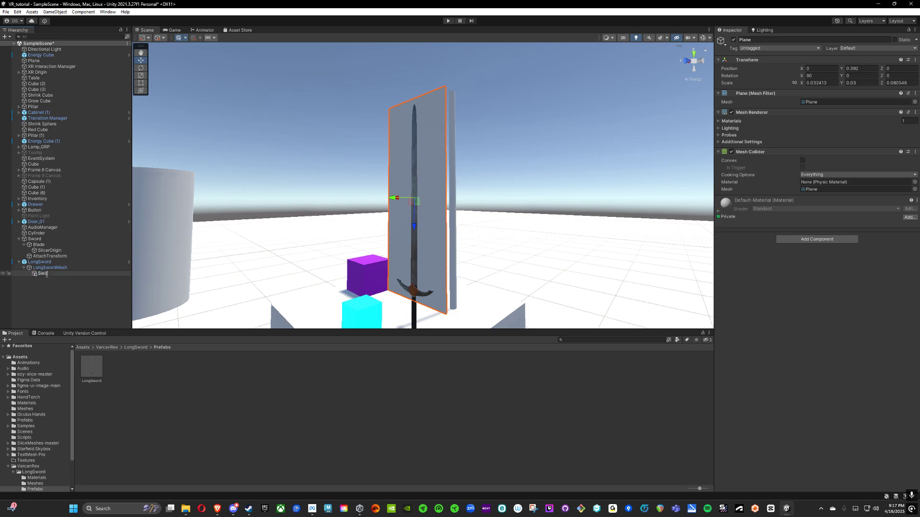
pyautogui.write('rdBlade')
pyautogui.press('Return')
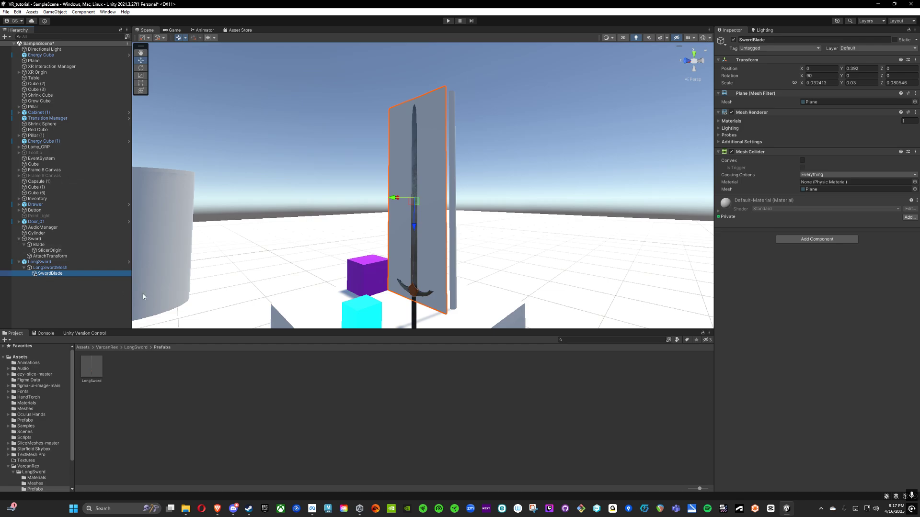
# Remove SwordBlade's Mesh Renderer and enable Convex and Is Trigger on its Mesh Collider.
pyautogui.rightClick(766, 112)
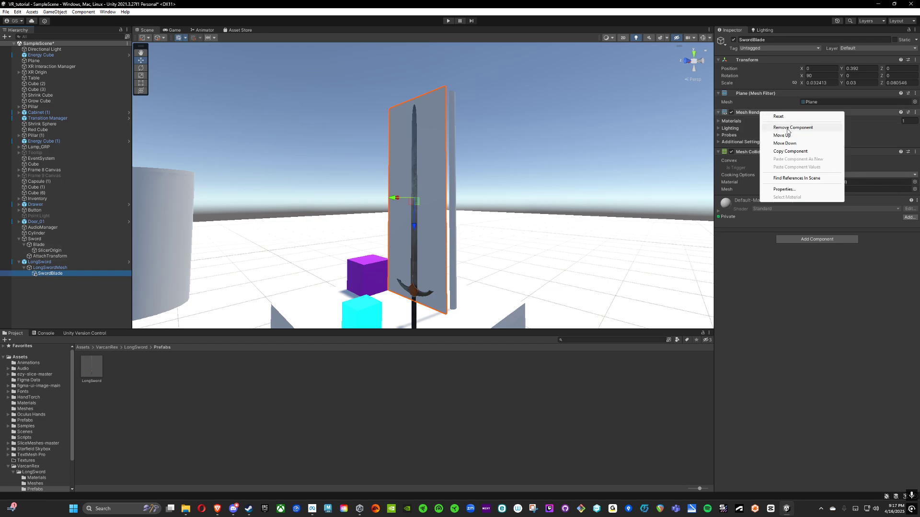
pyautogui.click(785, 128)
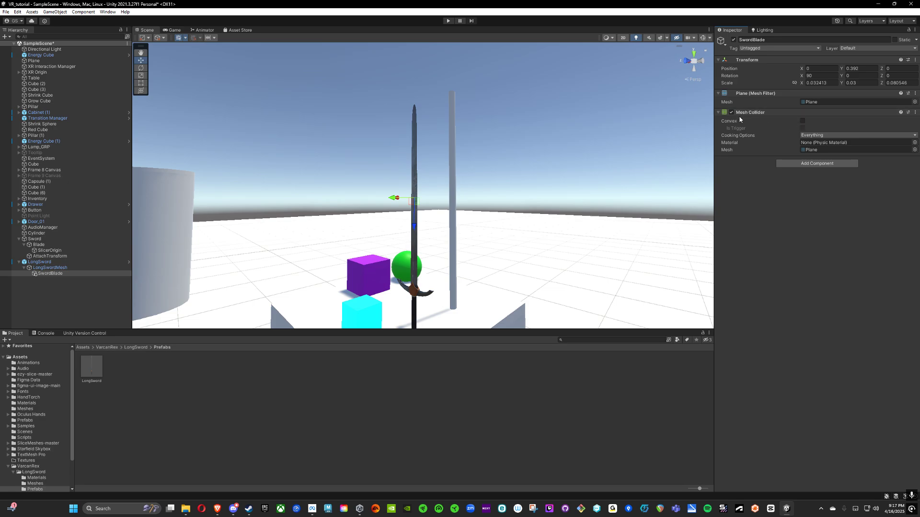
pyautogui.click(803, 121)
# Search the project assets for "blade" and attach the BladeSlicer script to SwordBlade.
pyautogui.click(62, 244)
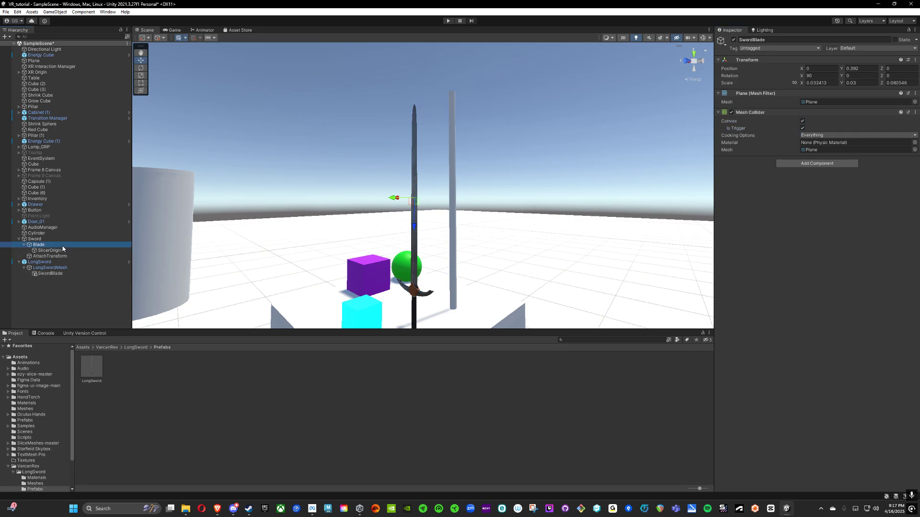
pyautogui.click(59, 274)
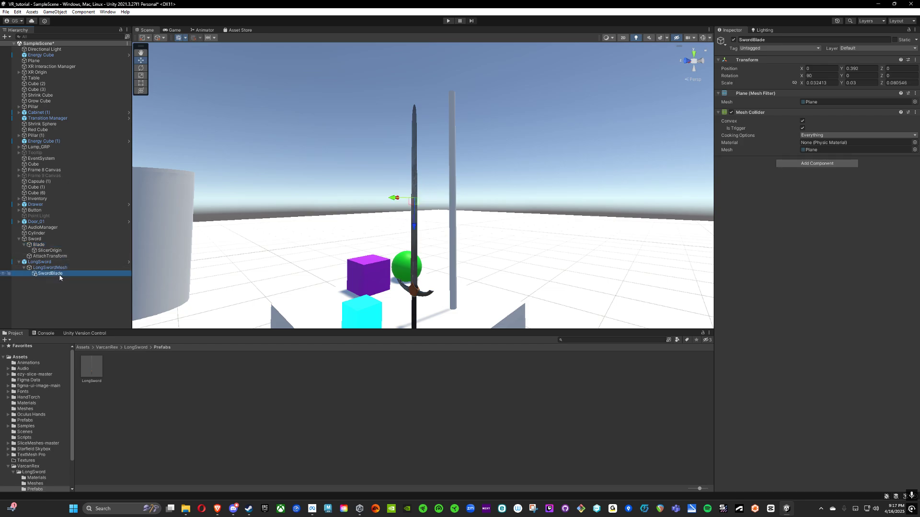
pyautogui.click(808, 185)
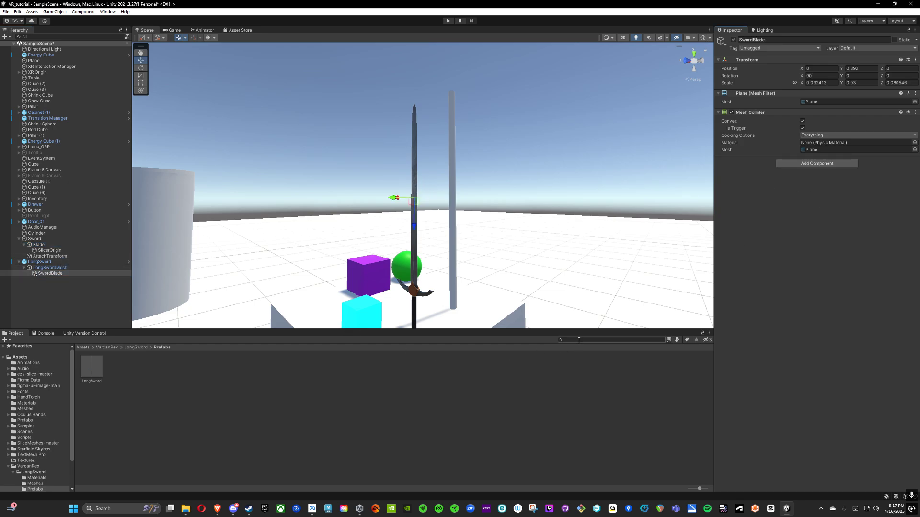
pyautogui.write('blade')
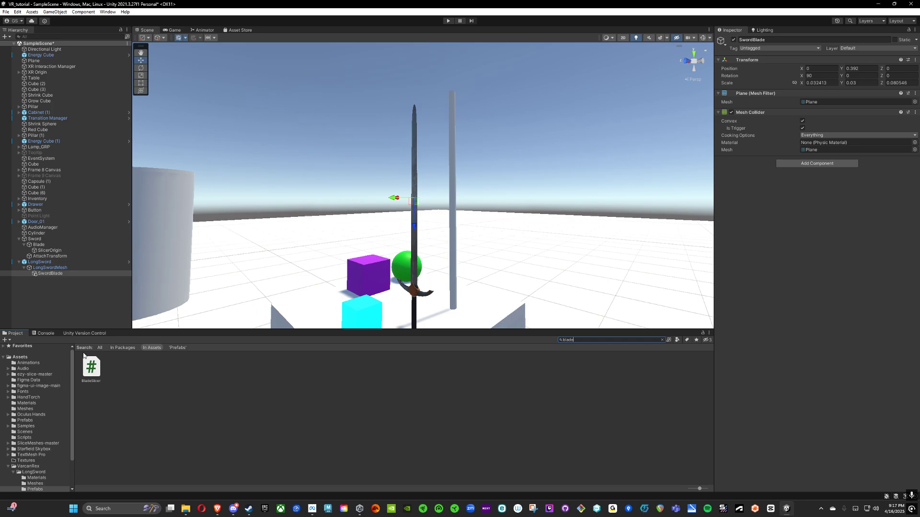
pyautogui.moveTo(91, 367); pyautogui.dragTo(745, 201)
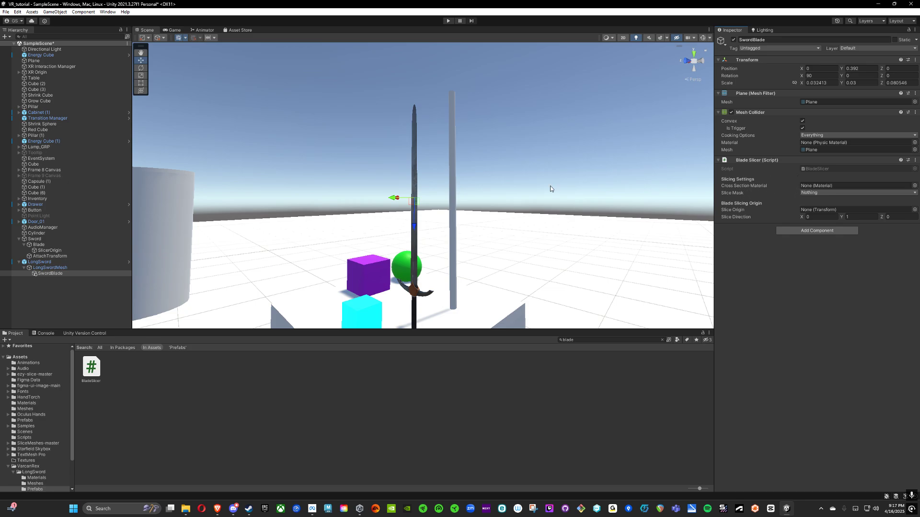
# Assign the Energy Cube material from the Materials folder as the Blade Slicer's Cross Section Material.
pyautogui.moveTo(550, 186); pyautogui.dragTo(442, 192, button='right')
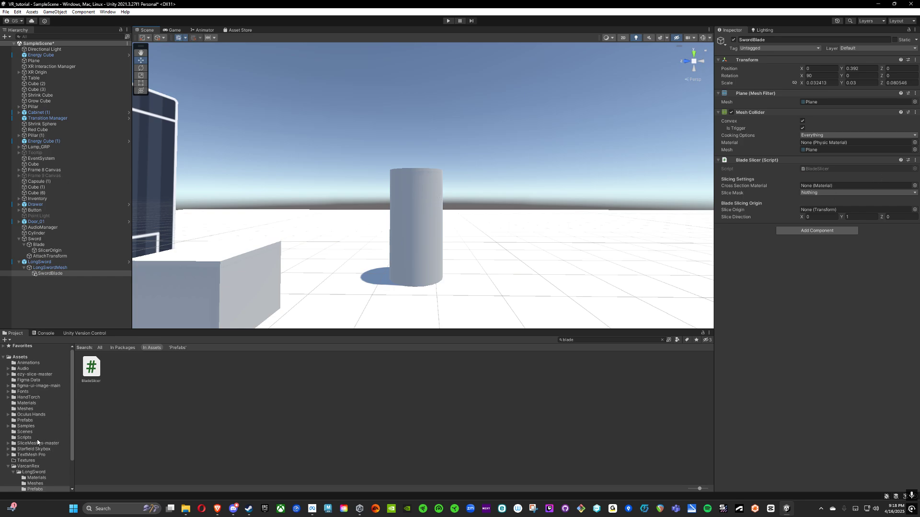
pyautogui.click(26, 404)
pyautogui.moveTo(91, 369); pyautogui.dragTo(838, 187)
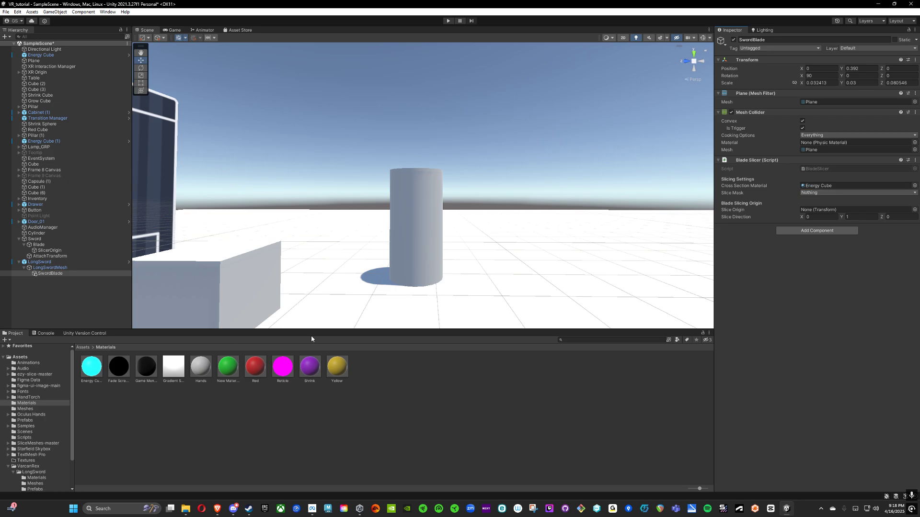
# Examine the large cylinder and the long sword's blade from several viewpoints in the scene.
pyautogui.moveTo(471, 234); pyautogui.dragTo(461, 249, button='right')
pyautogui.press('w')
pyautogui.press('d')
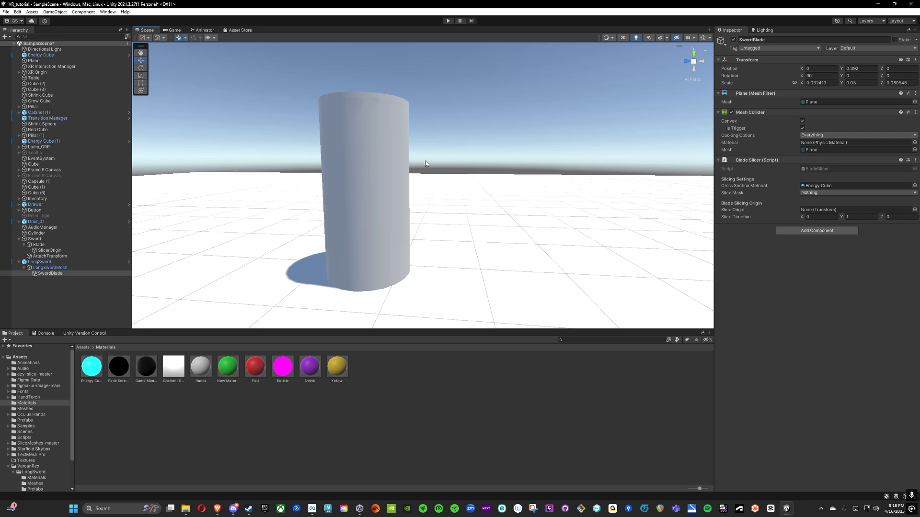
pyautogui.moveTo(520, 168); pyautogui.dragTo(403, 175, button='right')
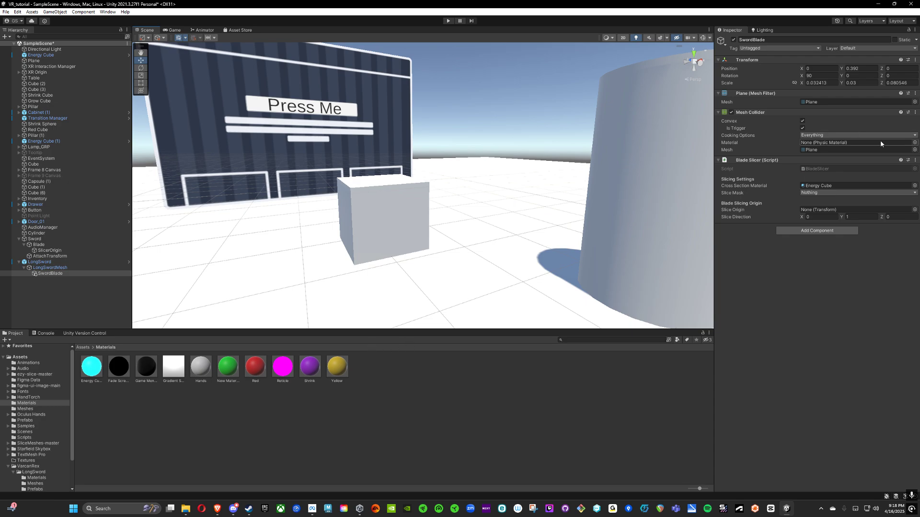
pyautogui.moveTo(520, 179); pyautogui.dragTo(387, 203, button='right')
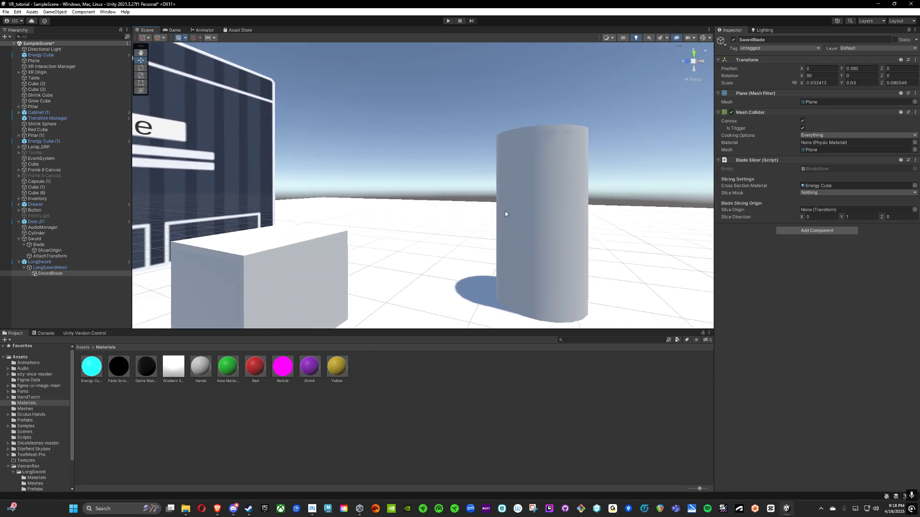
pyautogui.moveTo(504, 213); pyautogui.dragTo(848, 201, button='right')
pyautogui.press('w')
pyautogui.press('s')
pyautogui.press('s')
pyautogui.press('w')
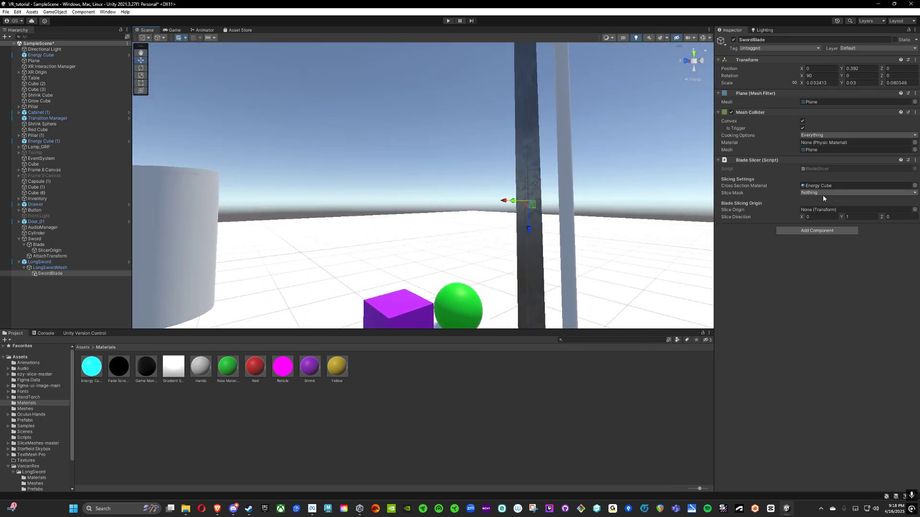
# Set the Blade Slicer's Slice Mask on SwordBlade to Sliceable.
pyautogui.click(822, 193)
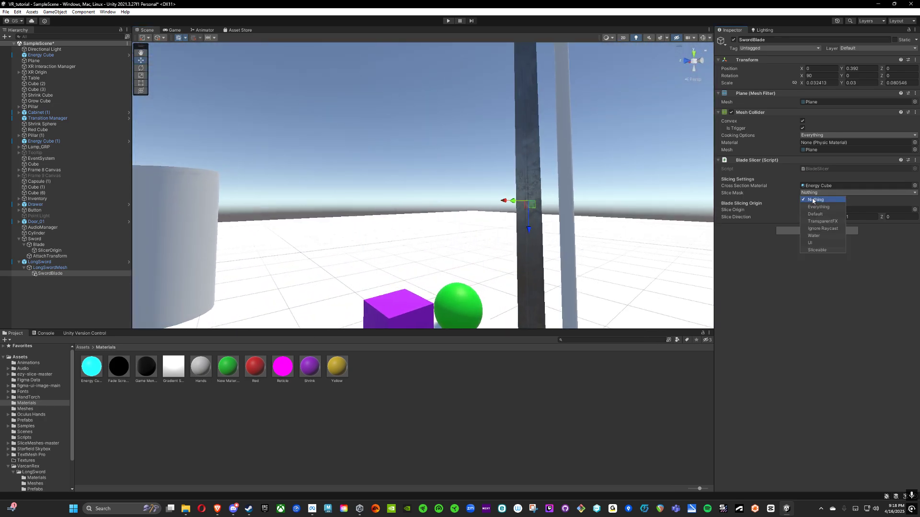
pyautogui.click(815, 251)
pyautogui.click(814, 271)
# Select the large cylinder in the scene and check its assigned layer.
pyautogui.moveTo(557, 193); pyautogui.dragTo(356, 182, button='right')
pyautogui.press('w')
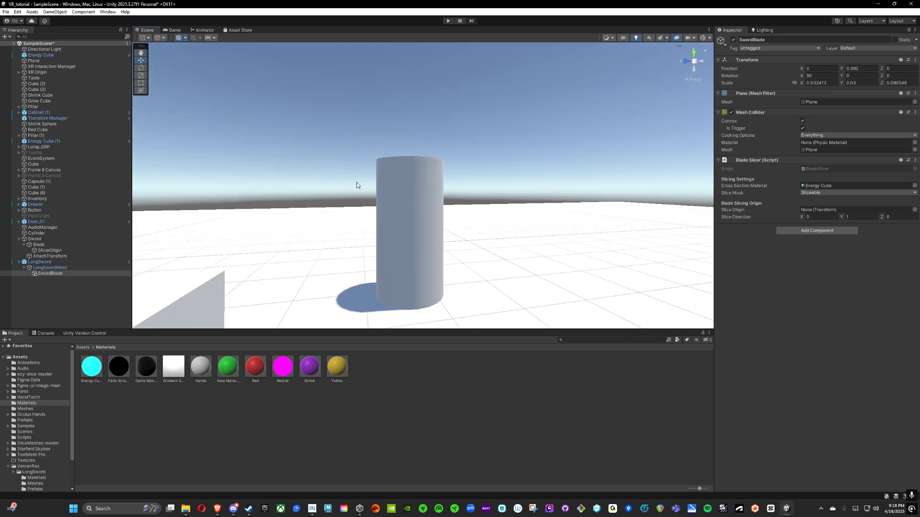
pyautogui.press('w')
pyautogui.moveTo(513, 187); pyautogui.dragTo(467, 196, button='right')
pyautogui.click(524, 189)
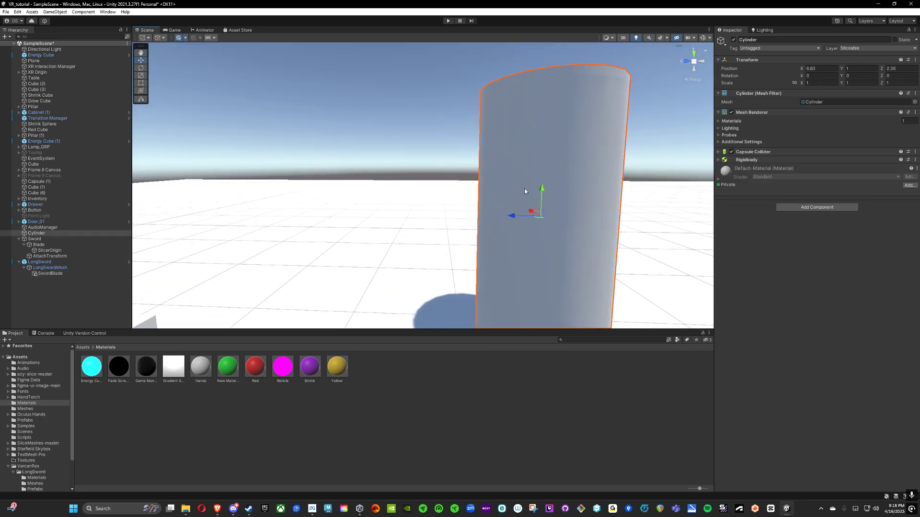
# Open the project's layer list from the cylinder and check the Sliceable user layer entry.
pyautogui.click(846, 49)
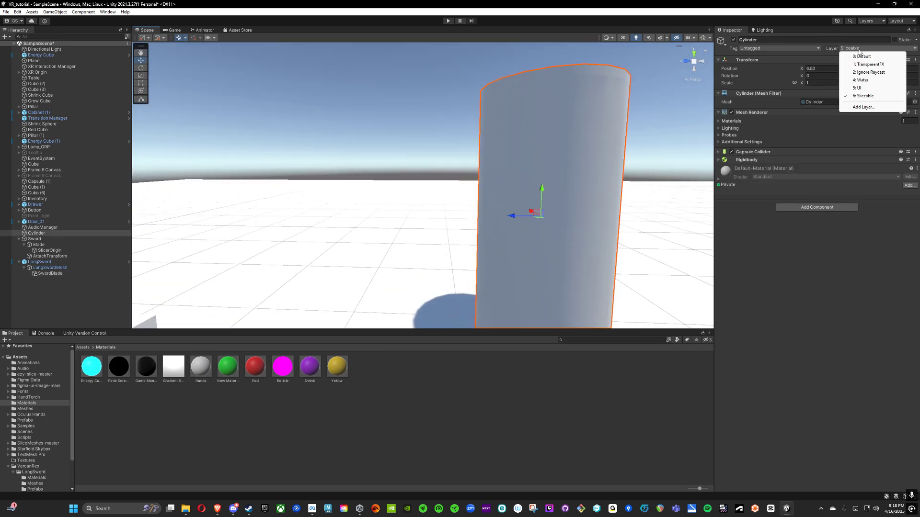
pyautogui.click(864, 107)
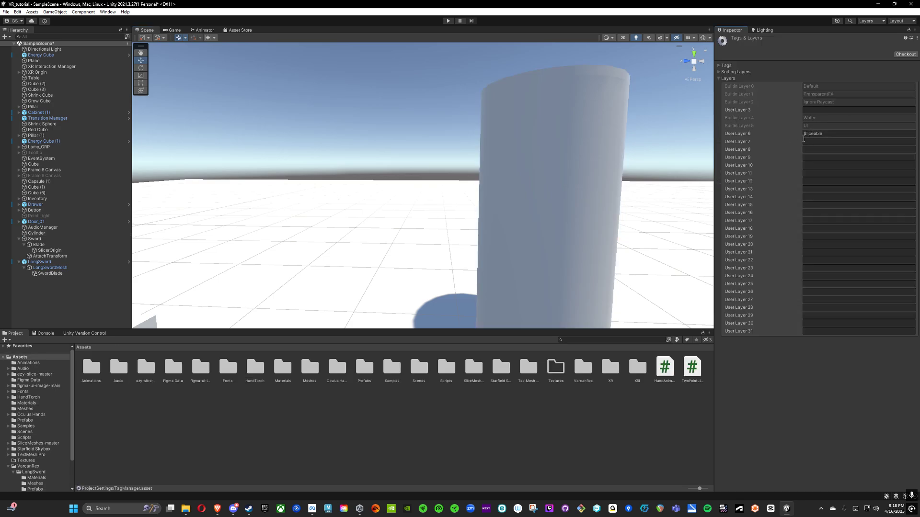
pyautogui.click(837, 134)
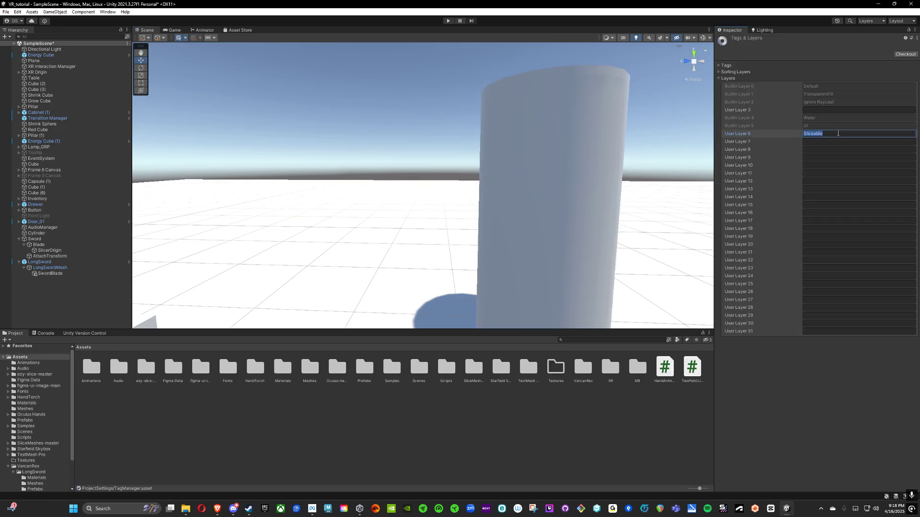
pyautogui.click(814, 368)
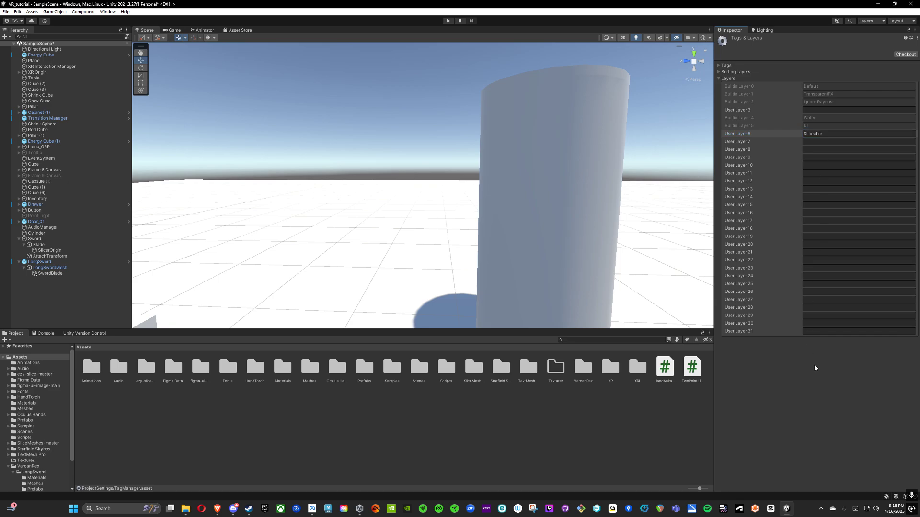
# Select the white cube beside the large cylinder and check its assigned layer.
pyautogui.click(561, 134)
pyautogui.moveTo(562, 134); pyautogui.dragTo(595, 123, button='right')
pyautogui.press('s')
pyautogui.click(290, 254)
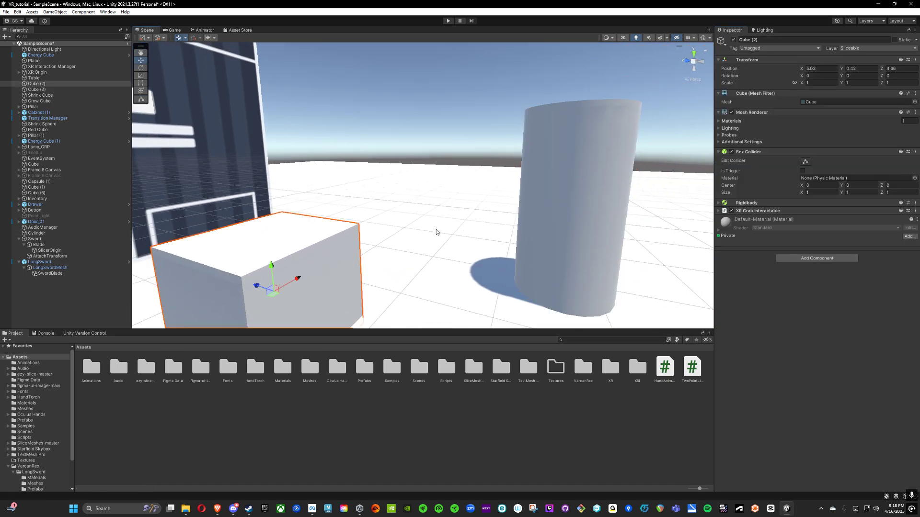
pyautogui.moveTo(462, 209); pyautogui.dragTo(623, 191, button='right')
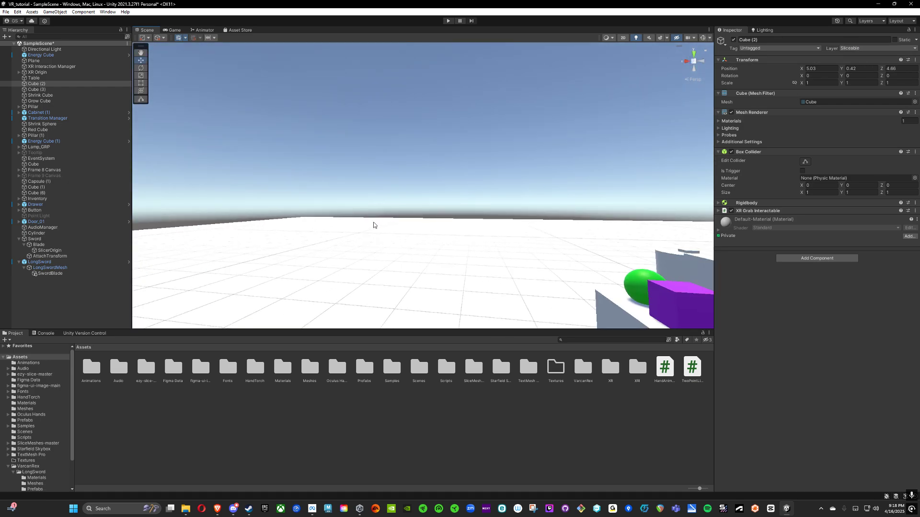
# Create an empty child object under SwordBlade and name it BladeSliceOrigin.
pyautogui.moveTo(374, 224)
pyautogui.mouseDown(button='right')
pyautogui.moveTo(498, 214)
pyautogui.moveTo(446, 247)
pyautogui.mouseUp(button='right')
pyautogui.press('w')
pyautogui.click(51, 273)
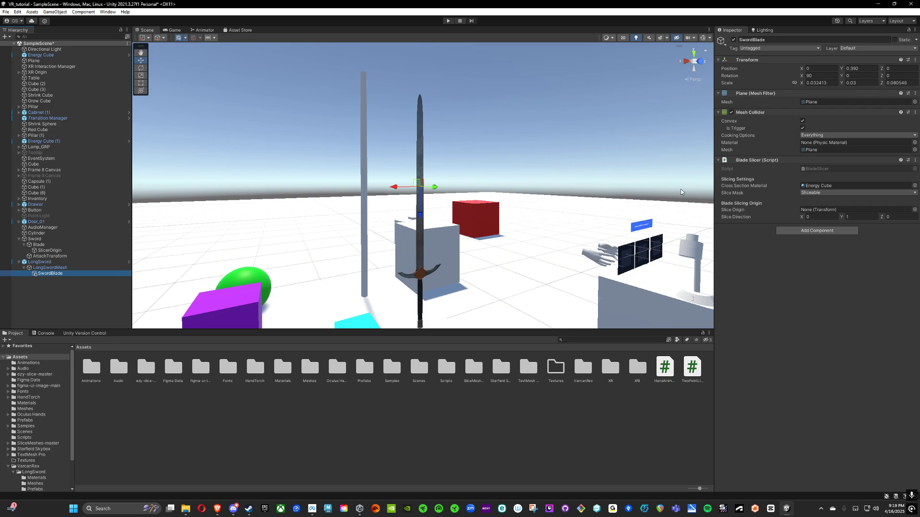
pyautogui.moveTo(480, 162); pyautogui.dragTo(391, 181, button='right')
pyautogui.click(53, 275)
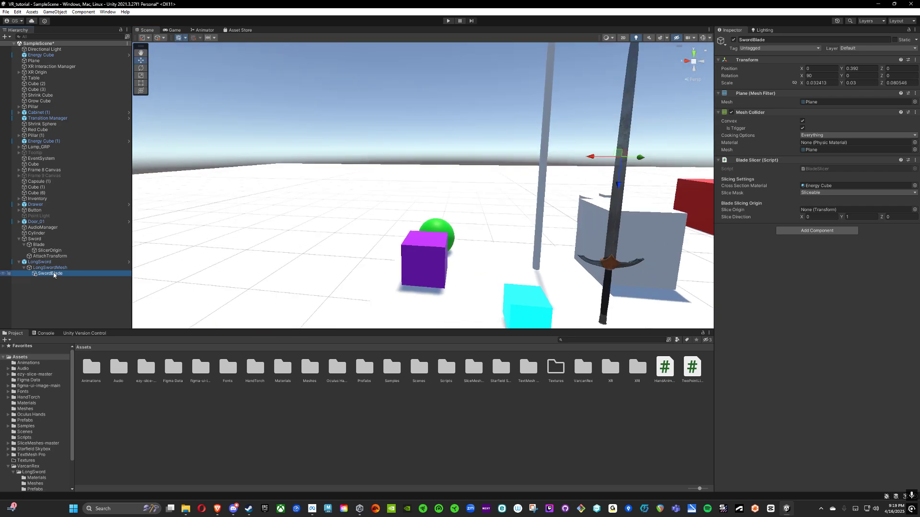
pyautogui.press('f')
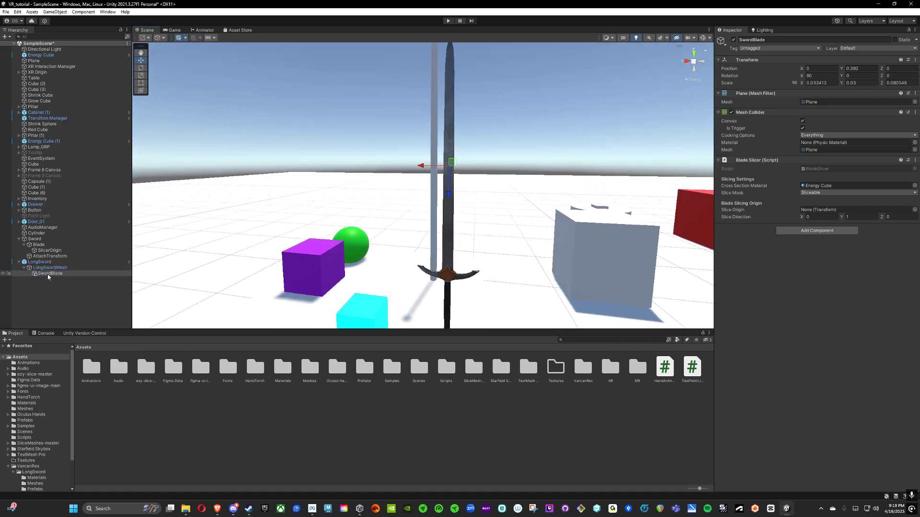
pyautogui.rightClick(49, 272)
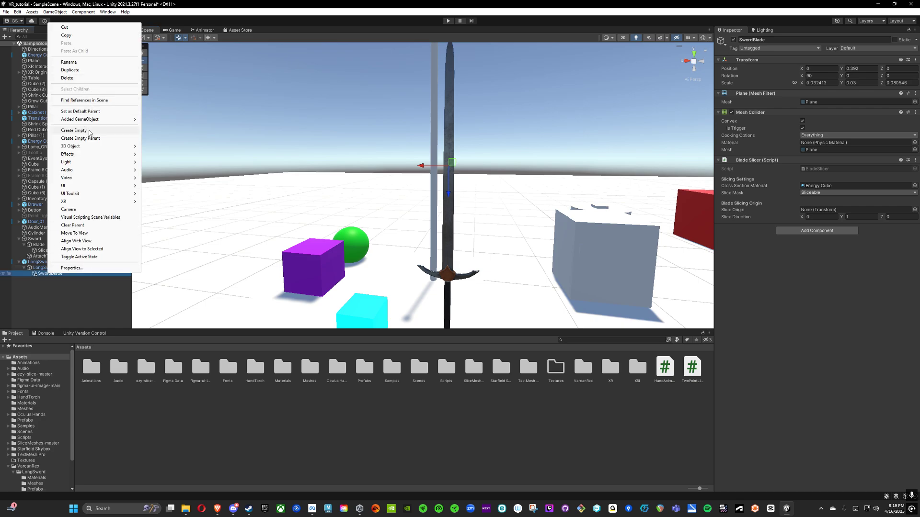
pyautogui.click(89, 131)
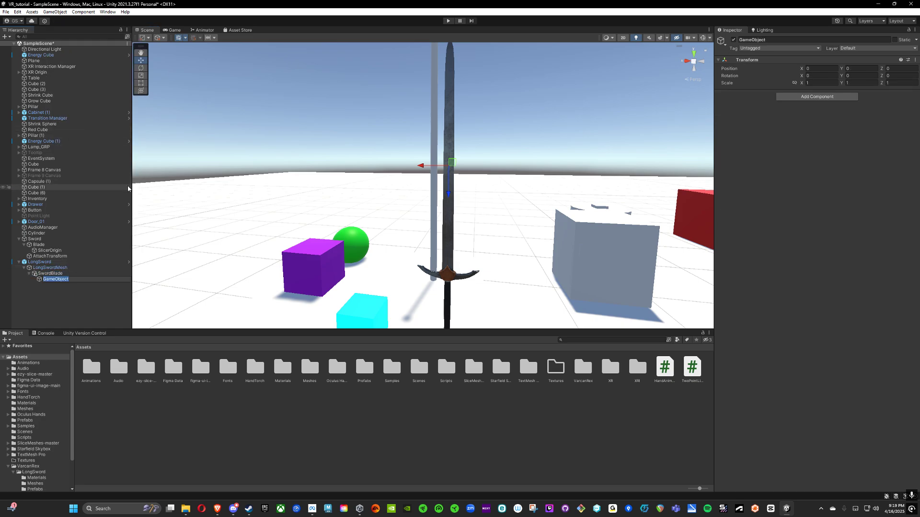
pyautogui.write('BladeSliceOrigin')
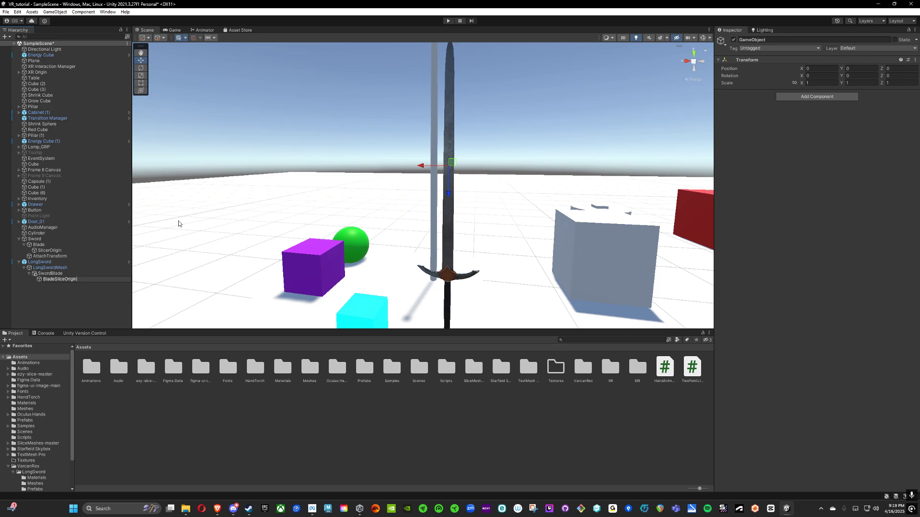
pyautogui.click(92, 292)
# Move BladeSliceOrigin up to the blade's tip and assign it as the Slice Origin of SwordBlade's Blade Slicer.
pyautogui.click(72, 279)
pyautogui.moveTo(470, 136); pyautogui.dragTo(469, 130, button='right')
pyautogui.press('s')
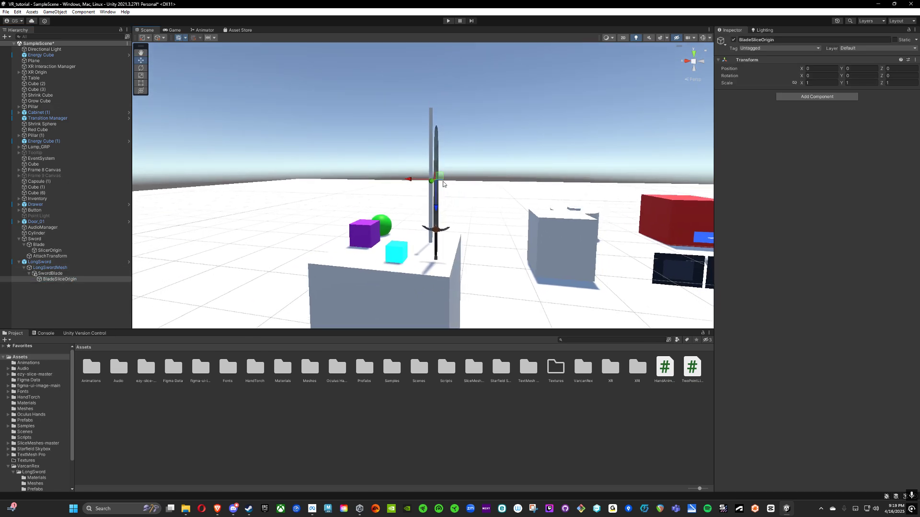
pyautogui.moveTo(437, 209); pyautogui.dragTo(440, 154)
pyautogui.click(48, 274)
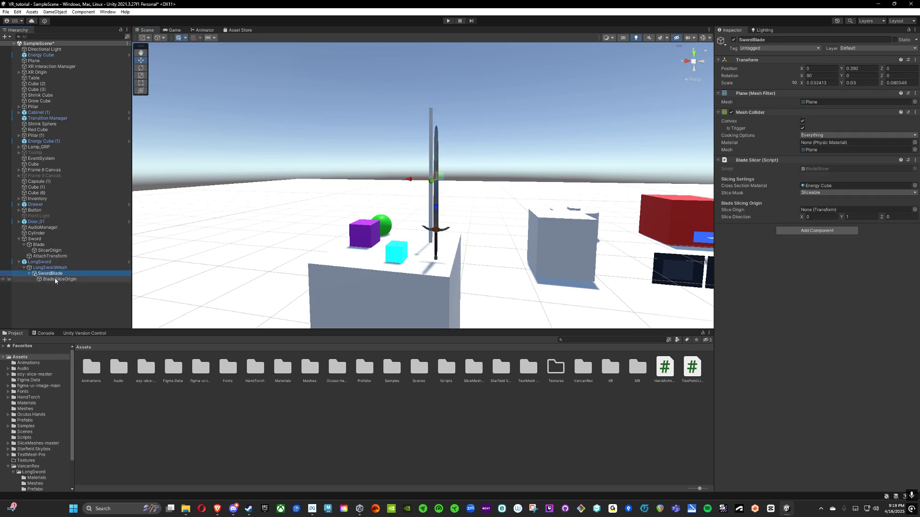
pyautogui.moveTo(55, 280); pyautogui.dragTo(797, 217)
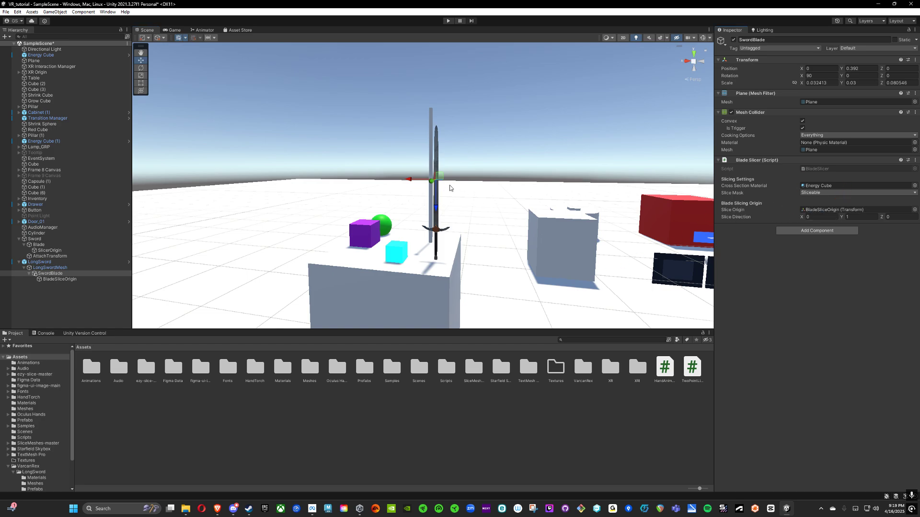
# Select LongSwordMesh and examine the long sword from different angles.
pyautogui.click(50, 268)
pyautogui.keyDown('alt'); pyautogui.moveTo(239, 268); pyautogui.dragTo(462, 255); pyautogui.keyUp('alt')
pyautogui.moveTo(462, 254); pyautogui.dragTo(336, 252, button='right')
pyautogui.press('w')
pyautogui.press('d')
# Duplicate SwordBlade within LongSwordMesh and set the copy's Z rotation to 90.
pyautogui.click(70, 273)
pyautogui.press('s')
pyautogui.moveTo(352, 188); pyautogui.dragTo(424, 180, button='right')
pyautogui.press('a')
pyautogui.press('w')
pyautogui.press('d')
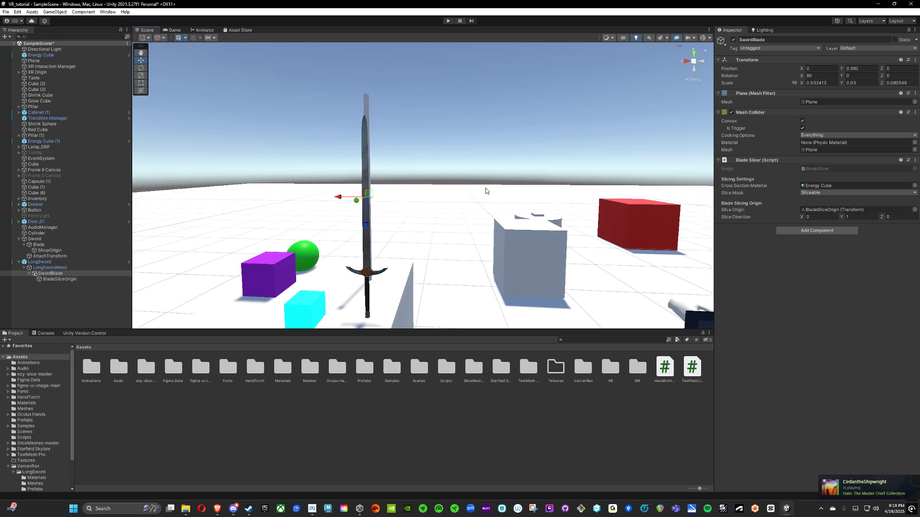
pyautogui.hotkey('ctrl', 'd')
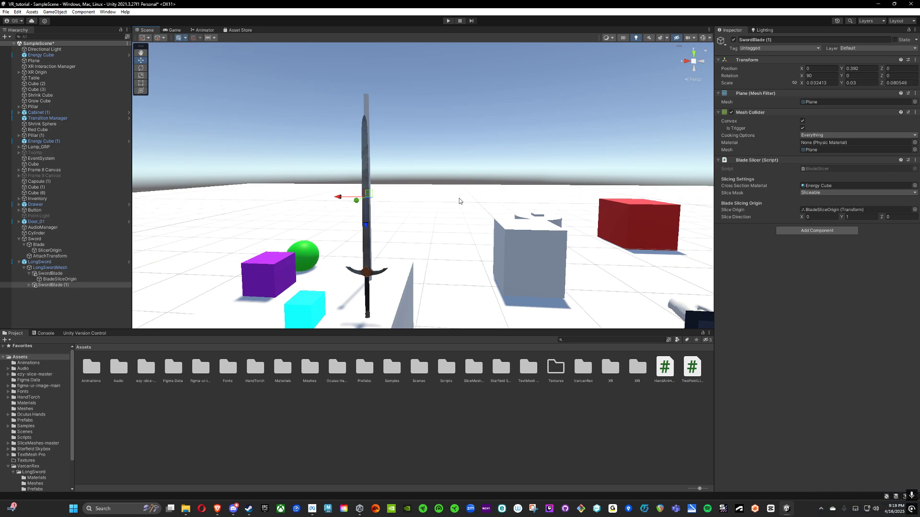
pyautogui.press('e')
pyautogui.moveTo(365, 203); pyautogui.dragTo(443, 214)
pyautogui.click(894, 75)
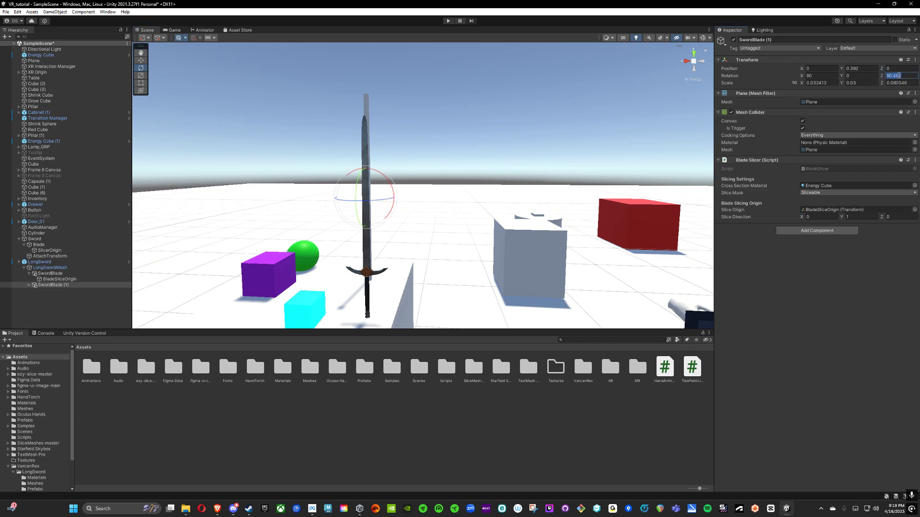
pyautogui.write('90')
# Check the BladeSliceOrigin child and the Blade Slicer settings of the duplicated SwordBlade.
pyautogui.click(29, 285)
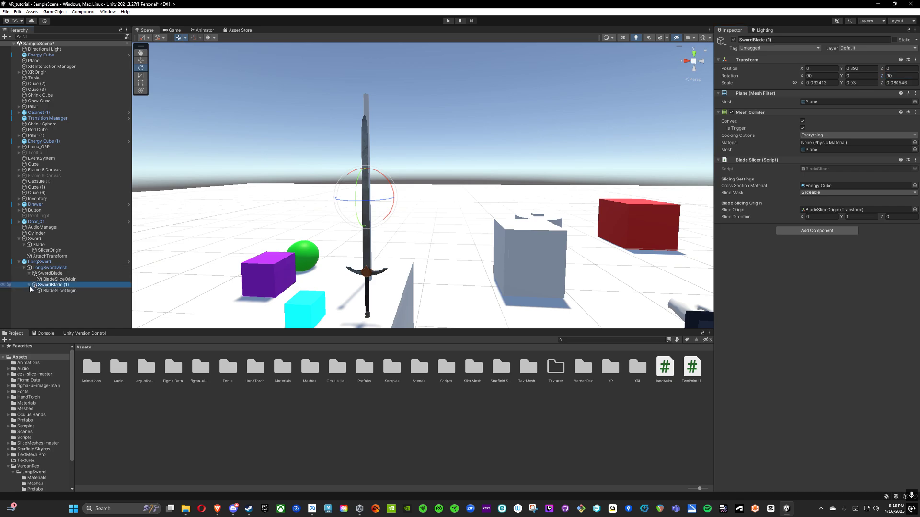
pyautogui.click(48, 291)
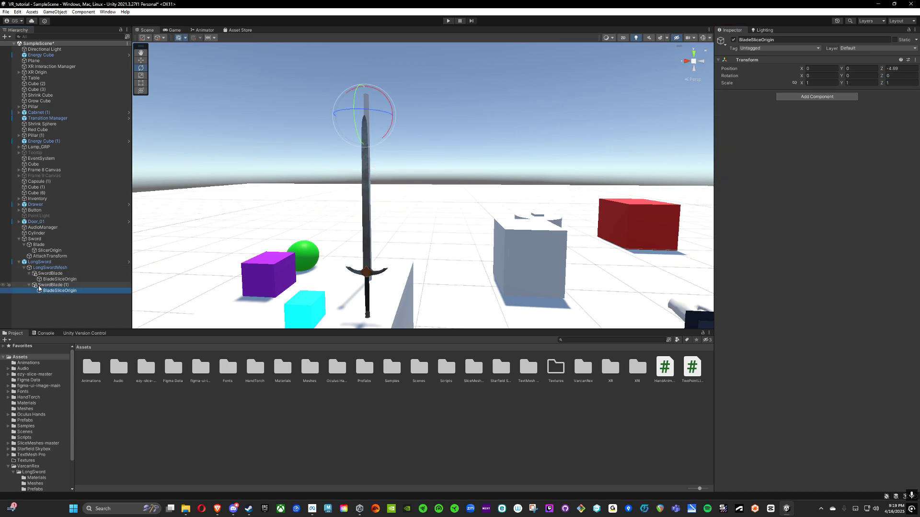
pyautogui.click(43, 285)
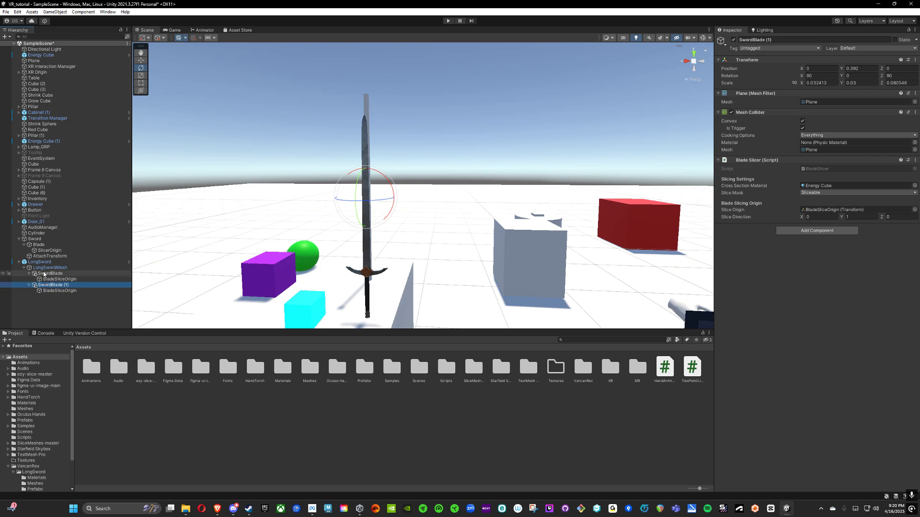
# Collapse the LongSword hierarchy, save the scene and start Play mode.
pyautogui.click(19, 262)
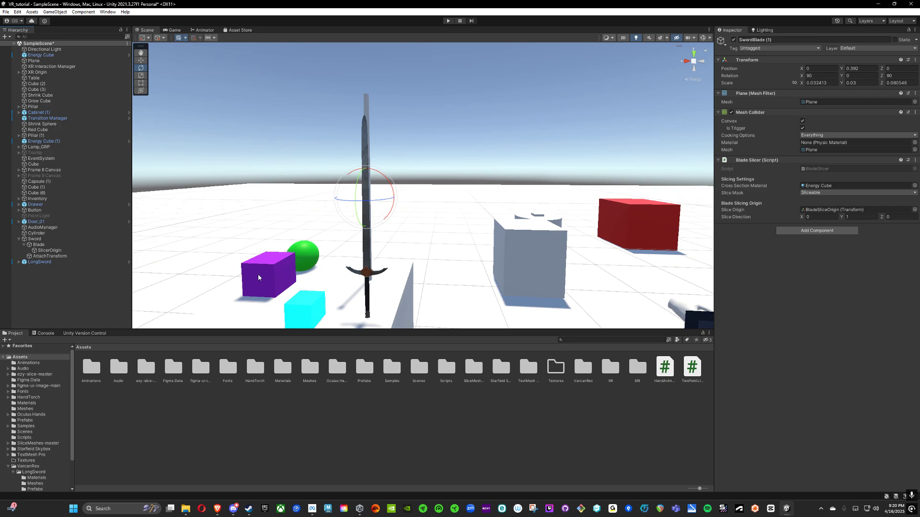
pyautogui.hotkey('ctrl', 's')
pyautogui.click(448, 21)
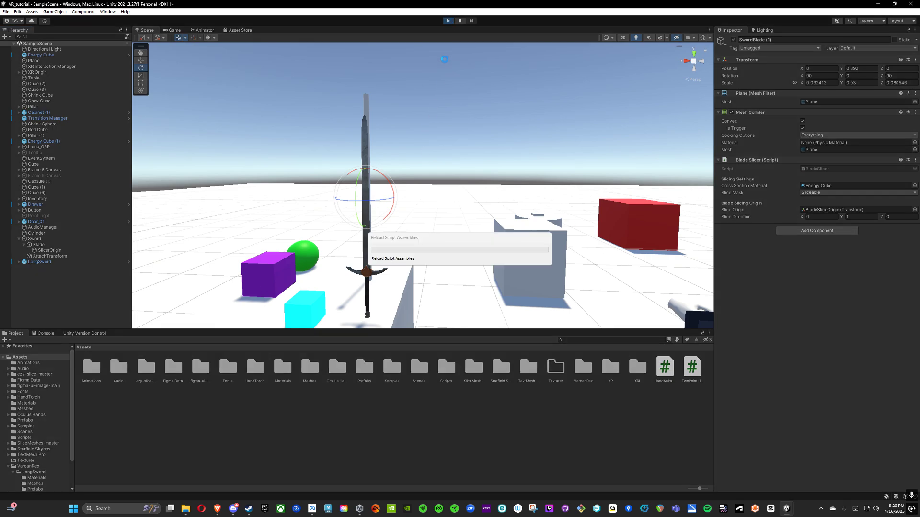